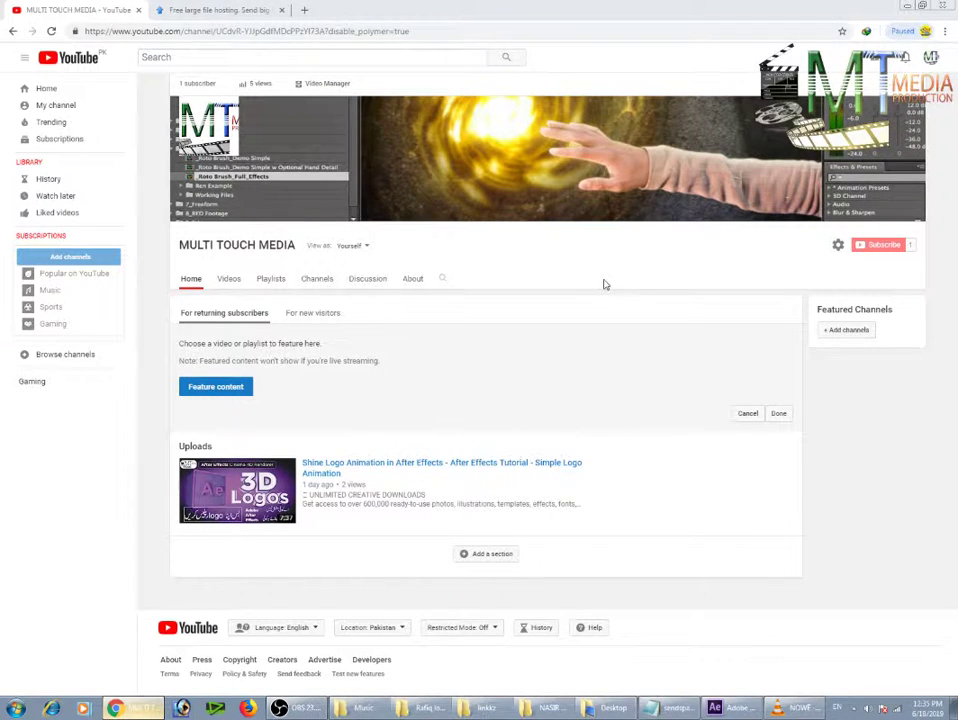
Step: Quit After Effects without saving Copy of Logo Project, minimize Chrome, and open the 3D Lines 3D Logo Pack folder
left_click(725, 707)
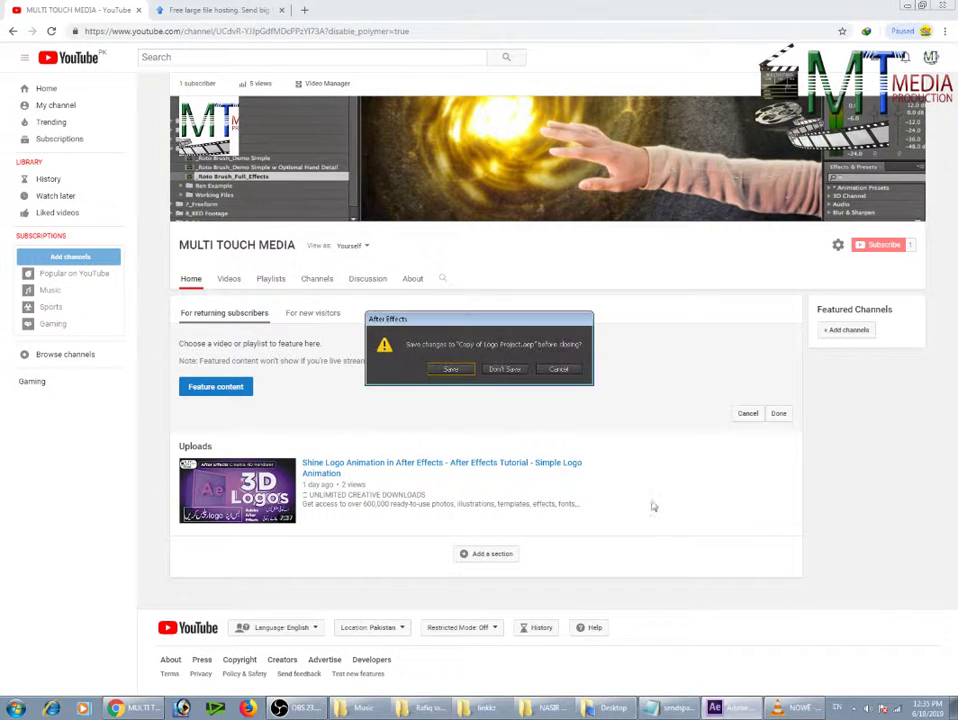
left_click(504, 369)
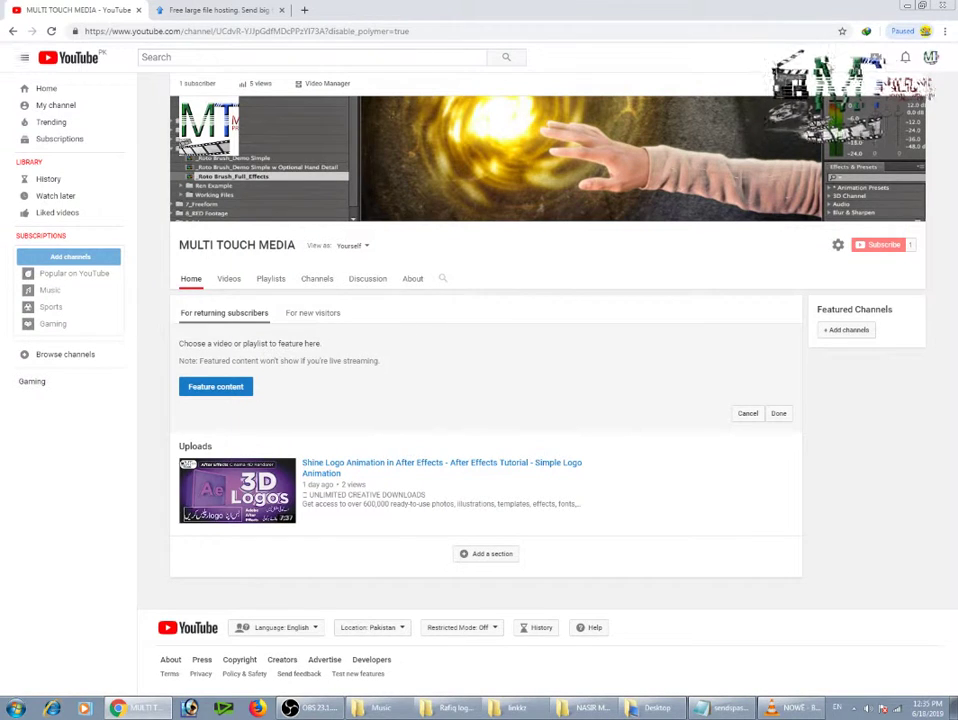
left_click(906, 6)
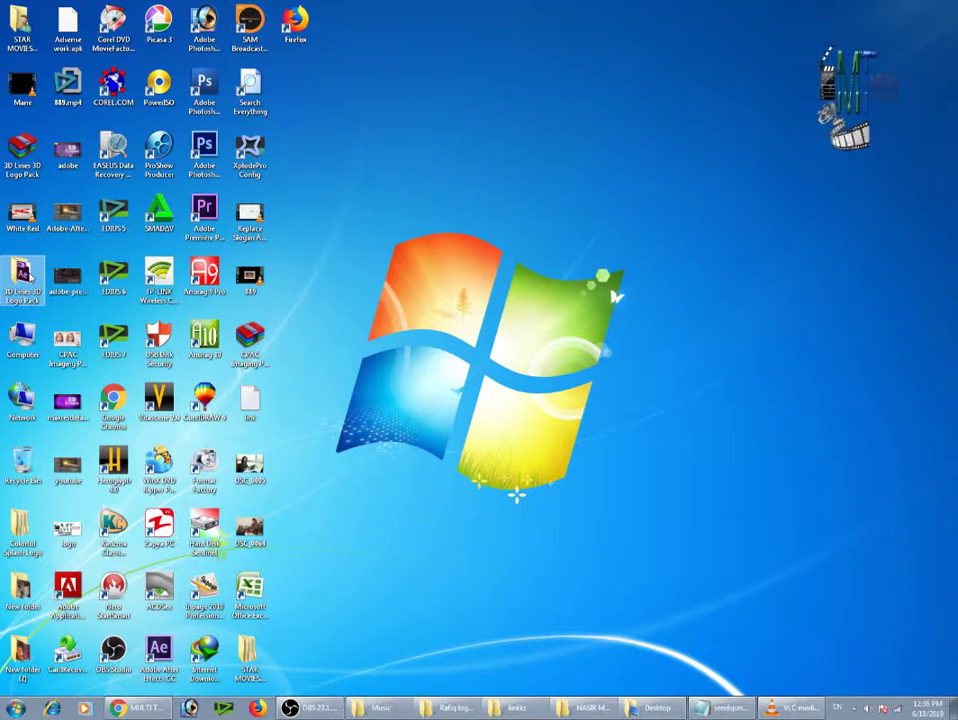
double_click(22, 278)
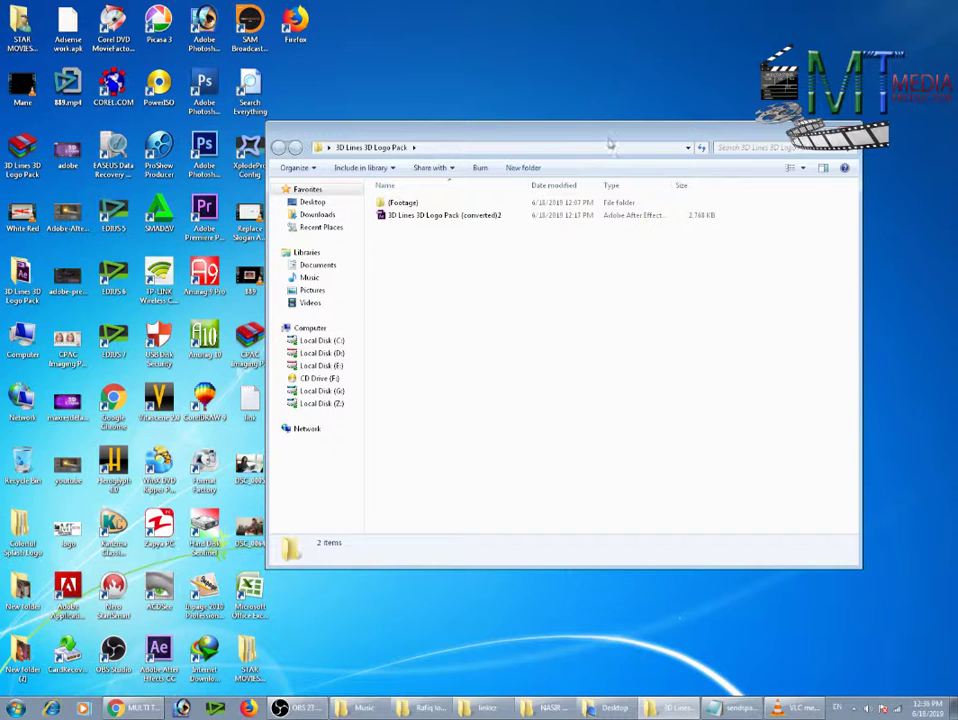
Step: Reposition the folder window and open 3D Lines 3D Logo Pack (converted)2.aep in After Effects
left_click(398, 224)
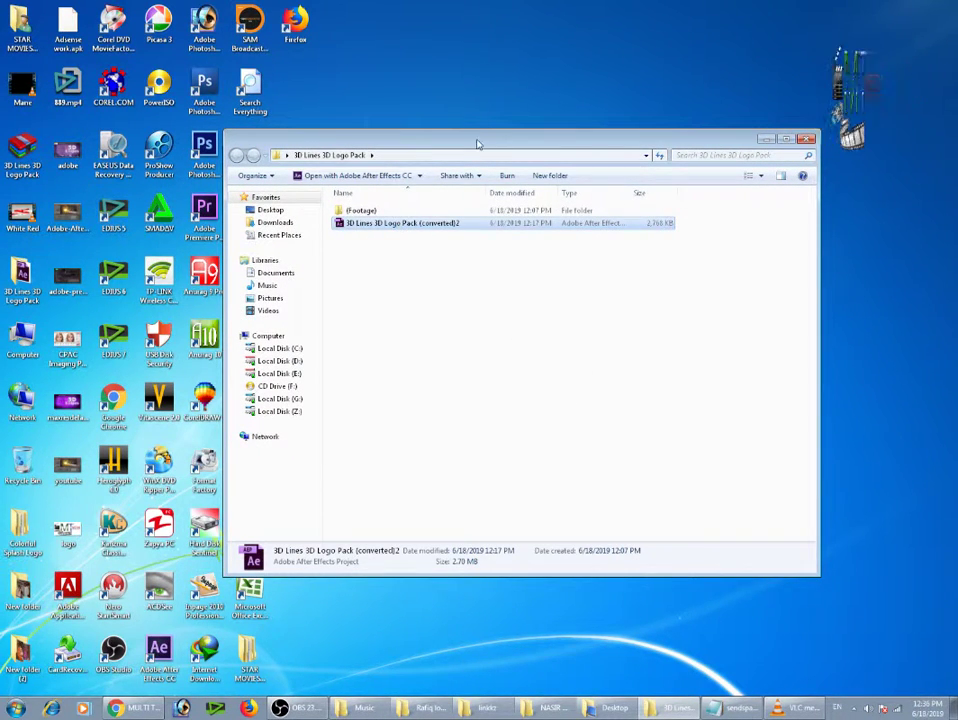
mouse_move(477, 145)
left_mouse_down()
mouse_move(445, 163)
mouse_move(602, 127)
left_mouse_up()
left_click(308, 324)
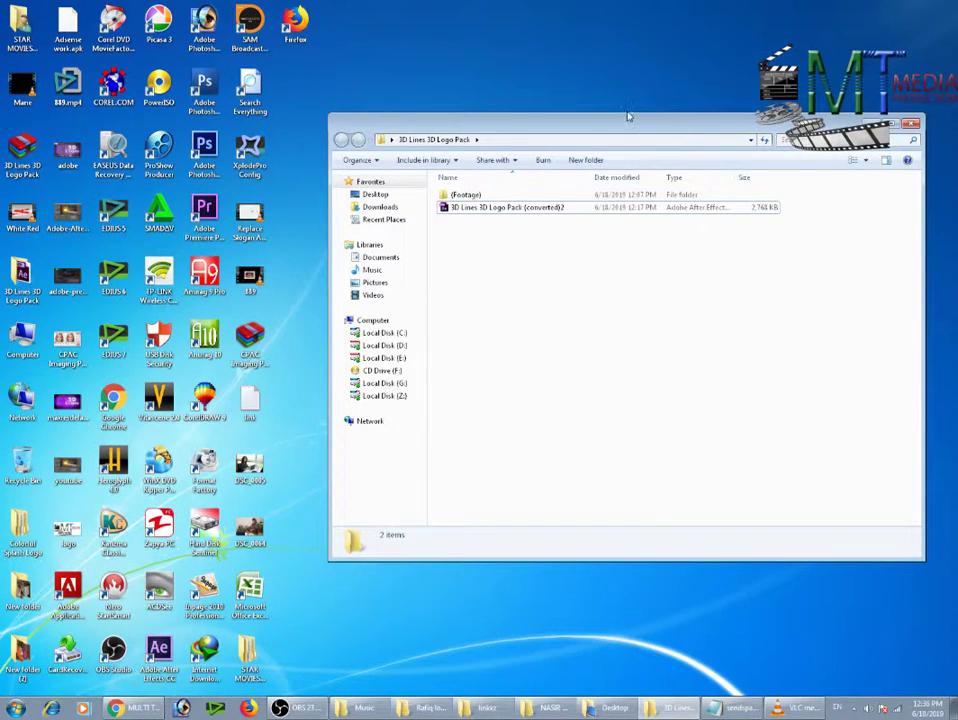
left_click_drag(628, 117, 557, 115)
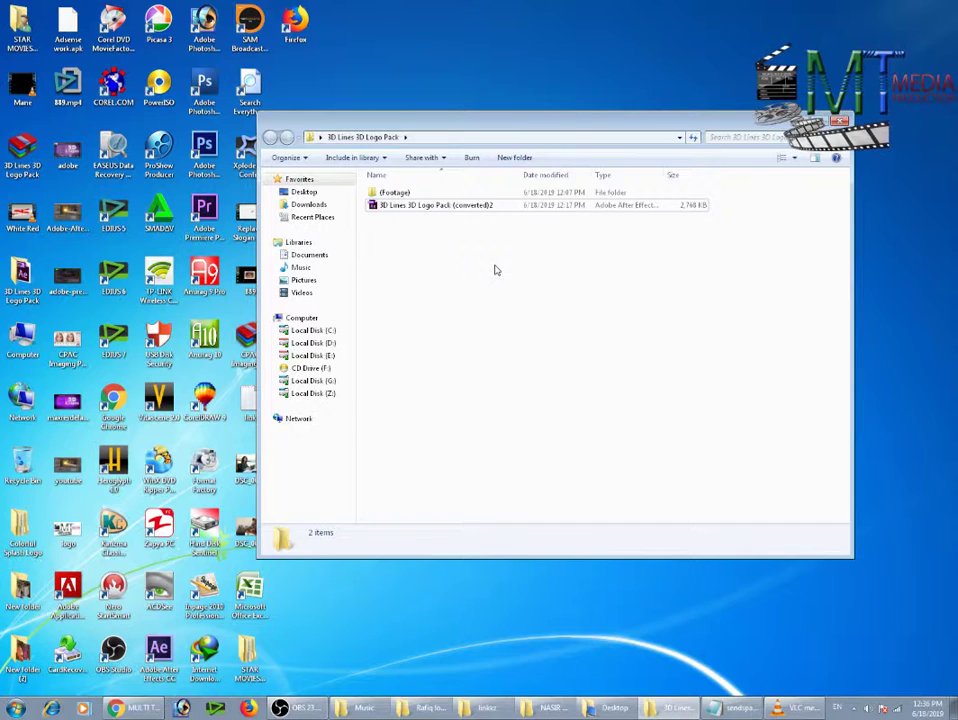
mouse_move(502, 133)
left_mouse_down()
mouse_move(628, 130)
mouse_move(528, 100)
mouse_move(595, 75)
left_mouse_up()
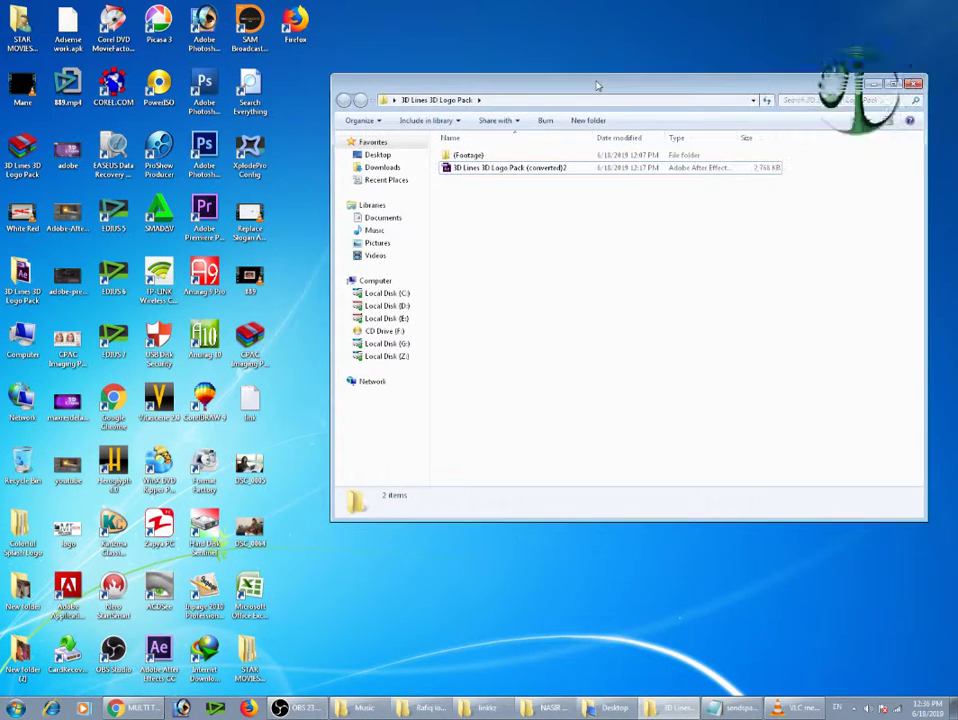
left_click(497, 168)
left_click(543, 278)
left_click_drag(586, 87, 427, 112)
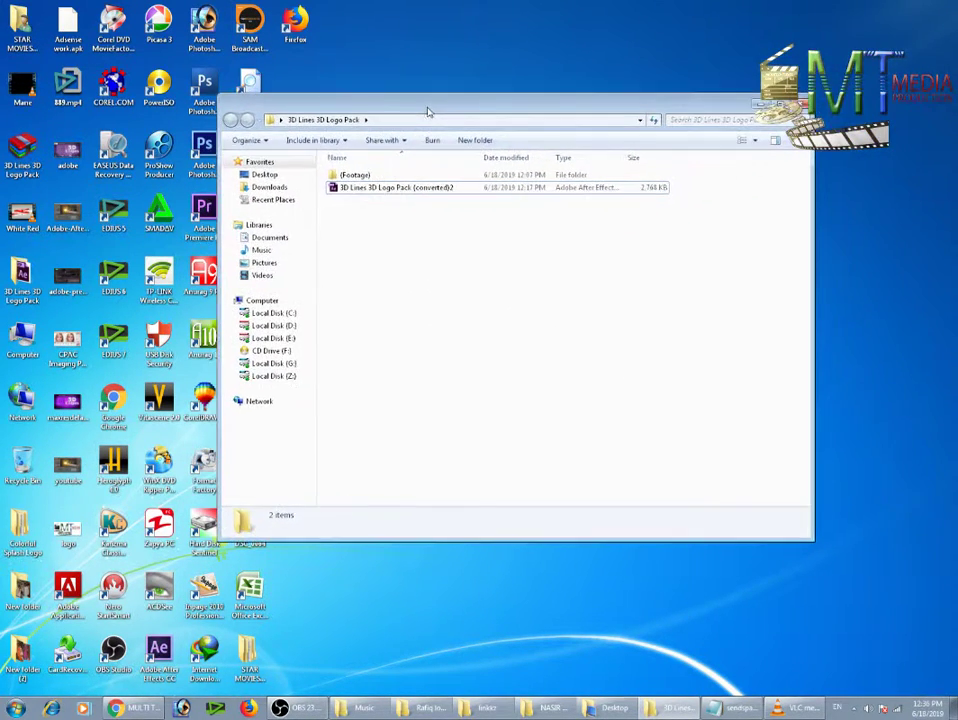
left_click(376, 188)
left_click(418, 239)
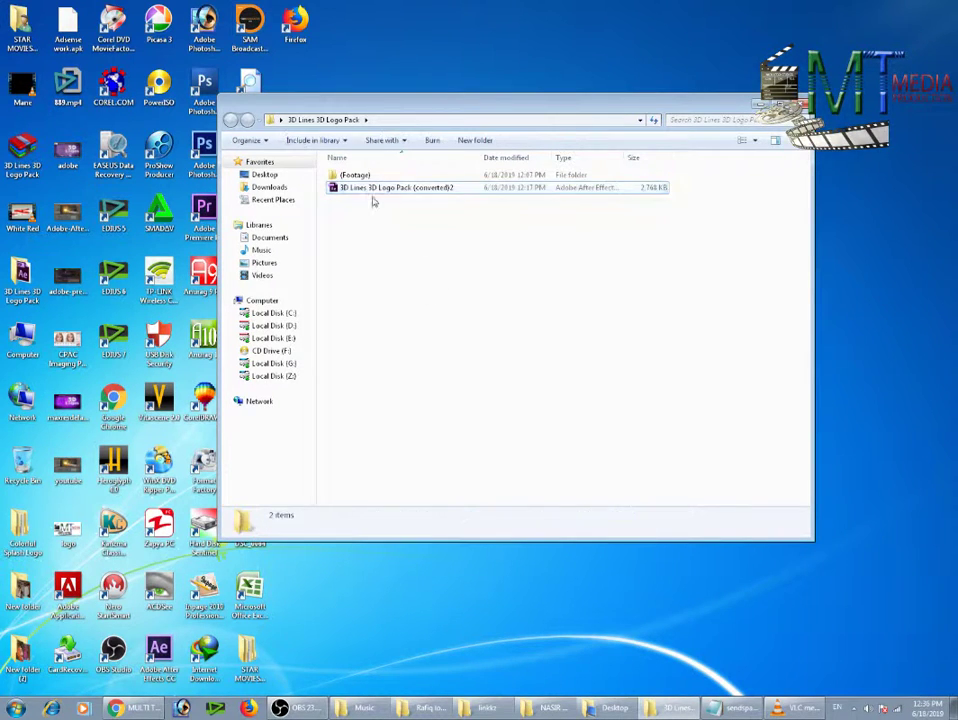
double_click(368, 190)
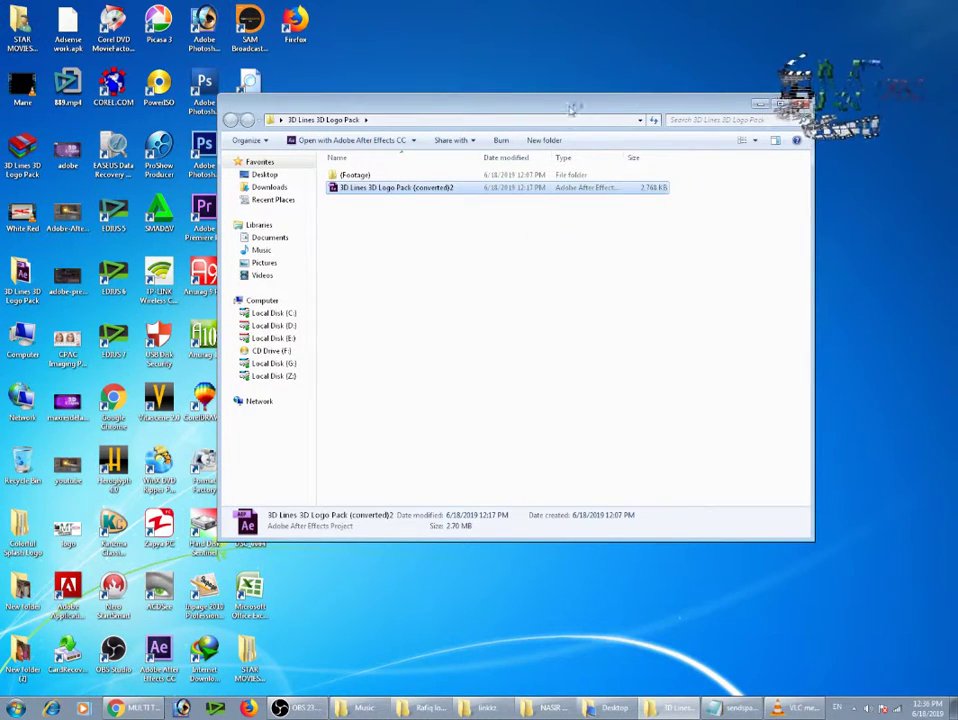
mouse_move(530, 105)
left_mouse_down()
mouse_move(801, 194)
mouse_move(858, 196)
mouse_move(795, 150)
left_mouse_up()
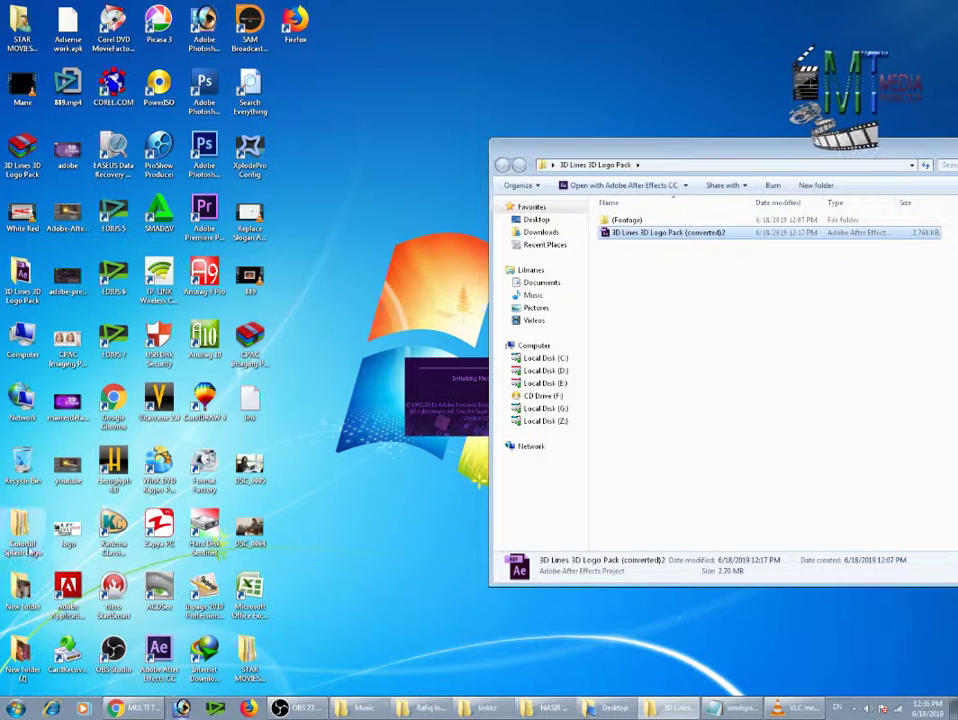
Step: Bring the After Effects window with the (converted)2 project forward and maximize it
right_click(160, 676)
left_click(360, 668)
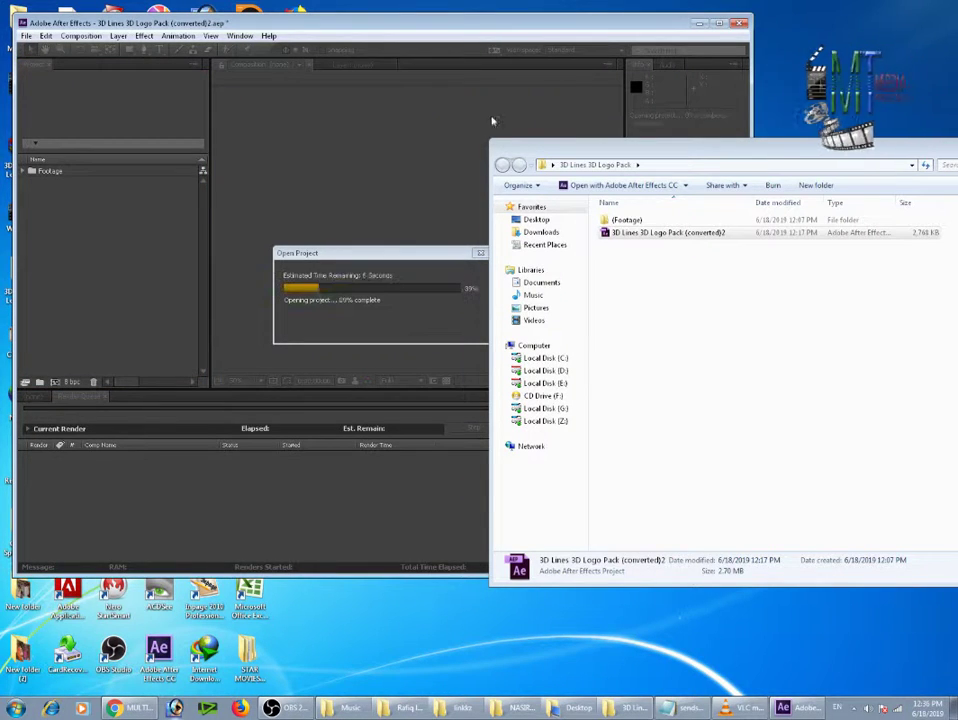
left_click_drag(678, 157, 414, 214)
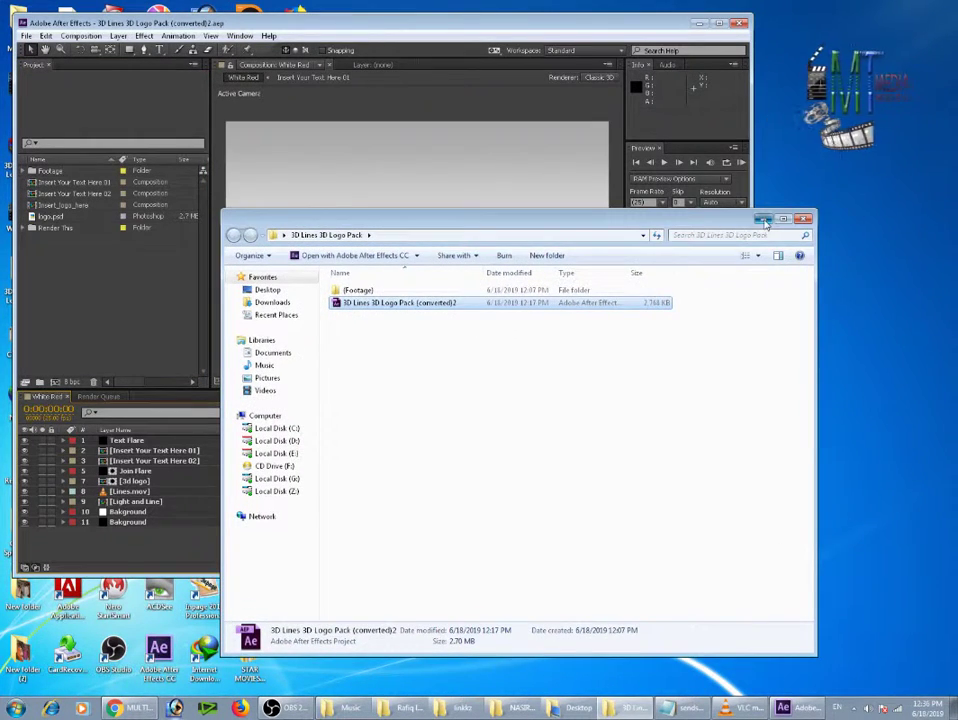
left_click(723, 28)
left_click(722, 27)
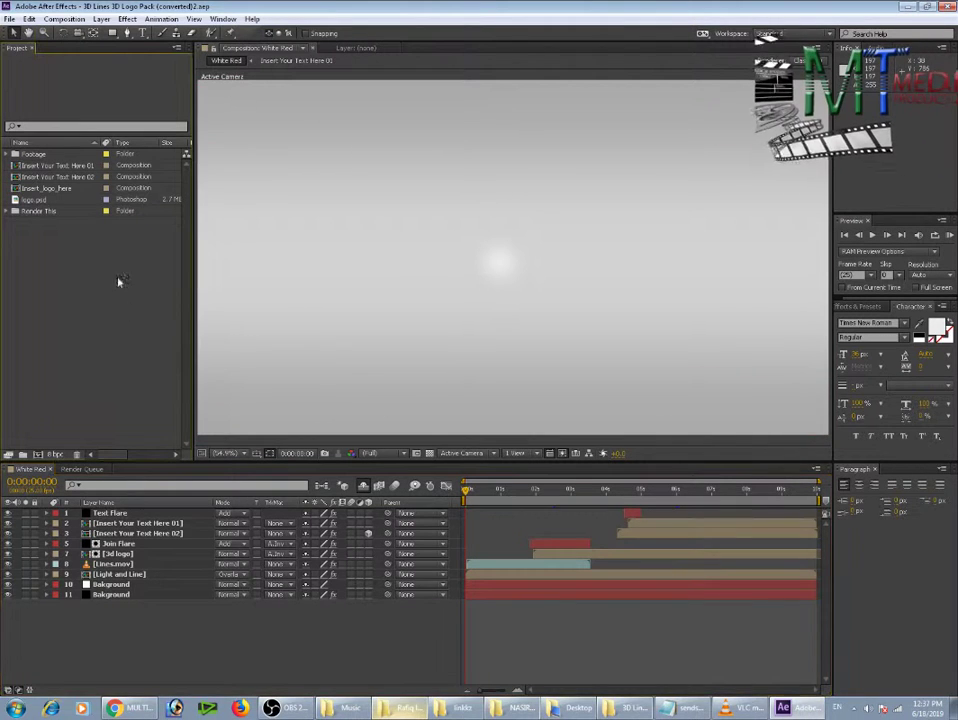
Step: Scrub the White Red timeline to preview, park near 0:00:02:10, and select Insert_logo_here
left_click(38, 200)
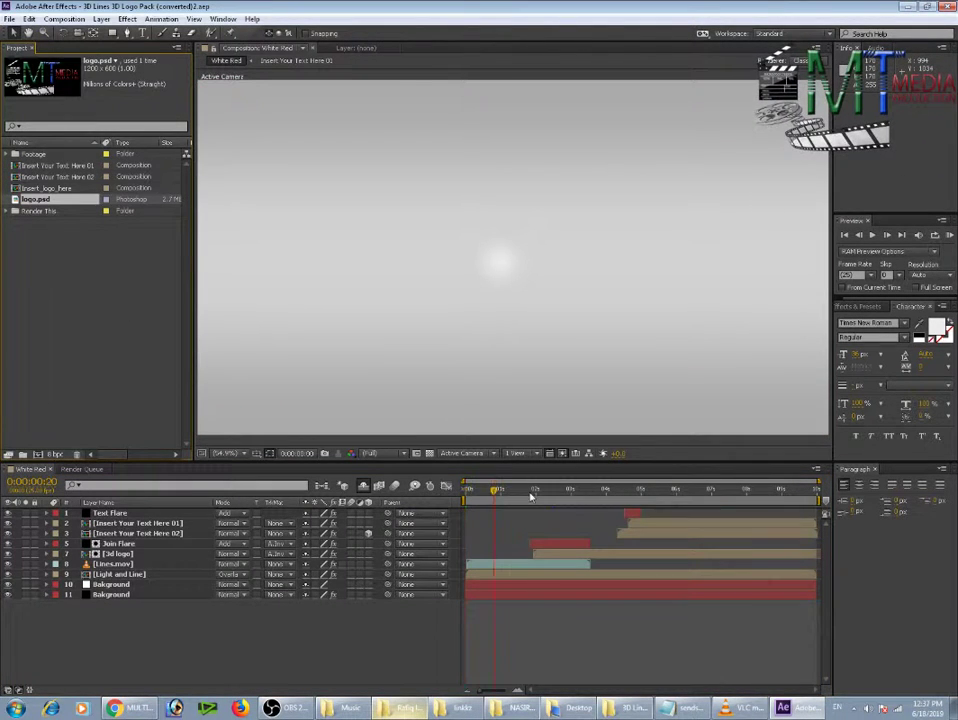
left_click_drag(531, 497, 759, 492)
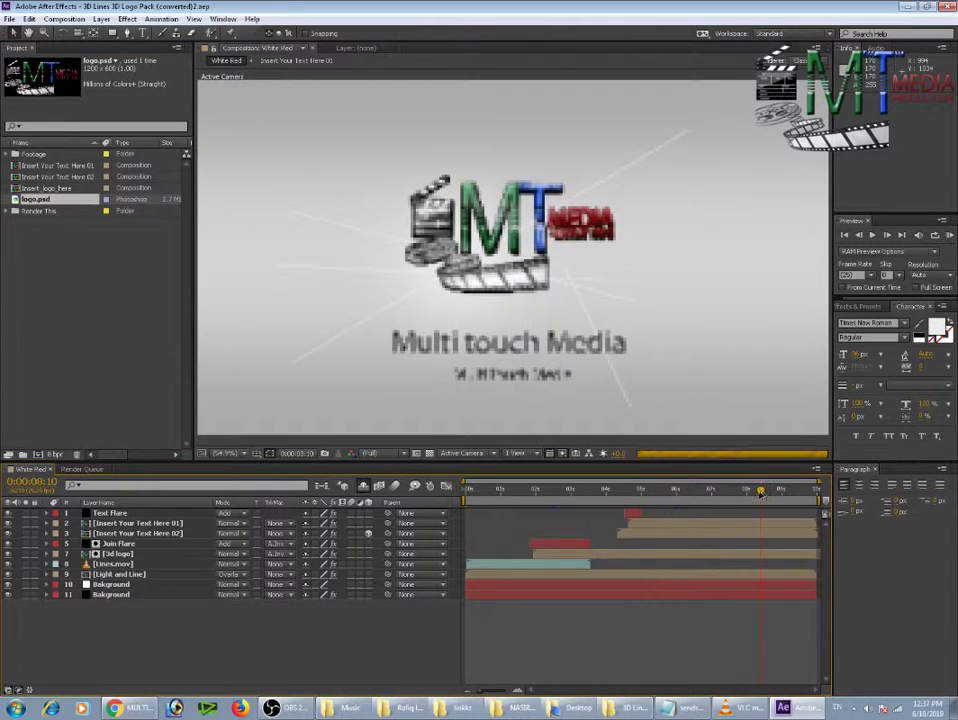
left_click_drag(759, 492, 549, 523)
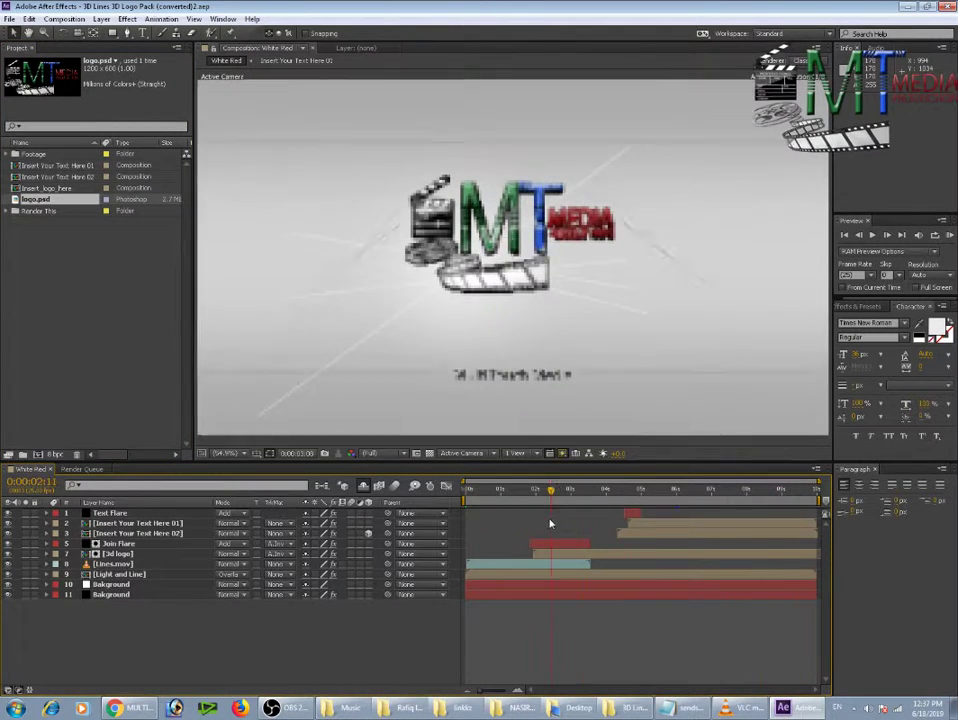
left_click(118, 543)
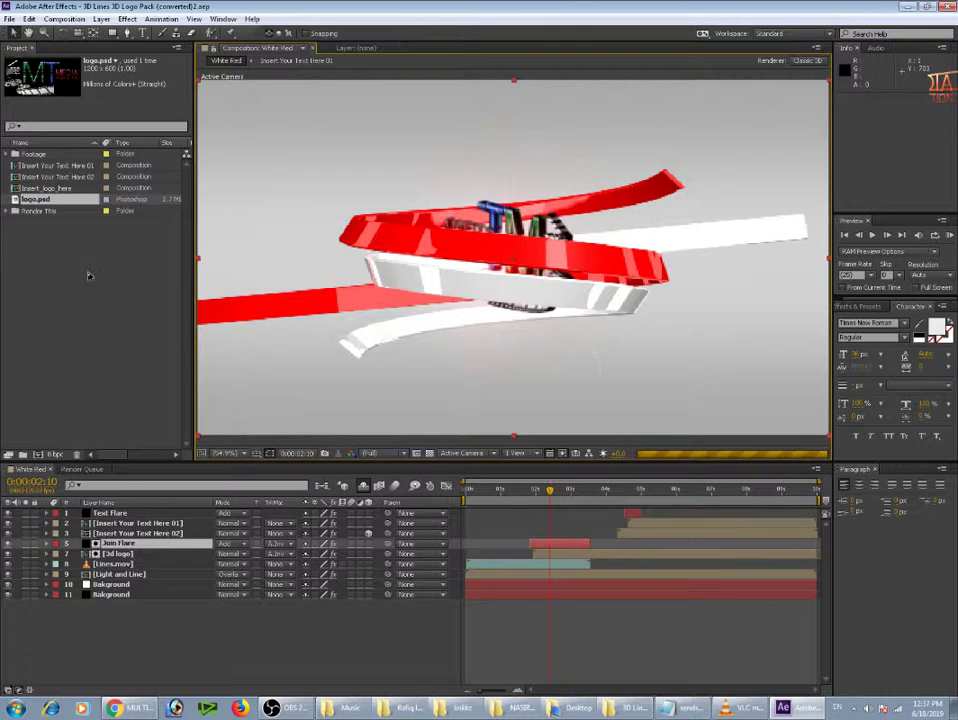
key("Up")
left_click(131, 310)
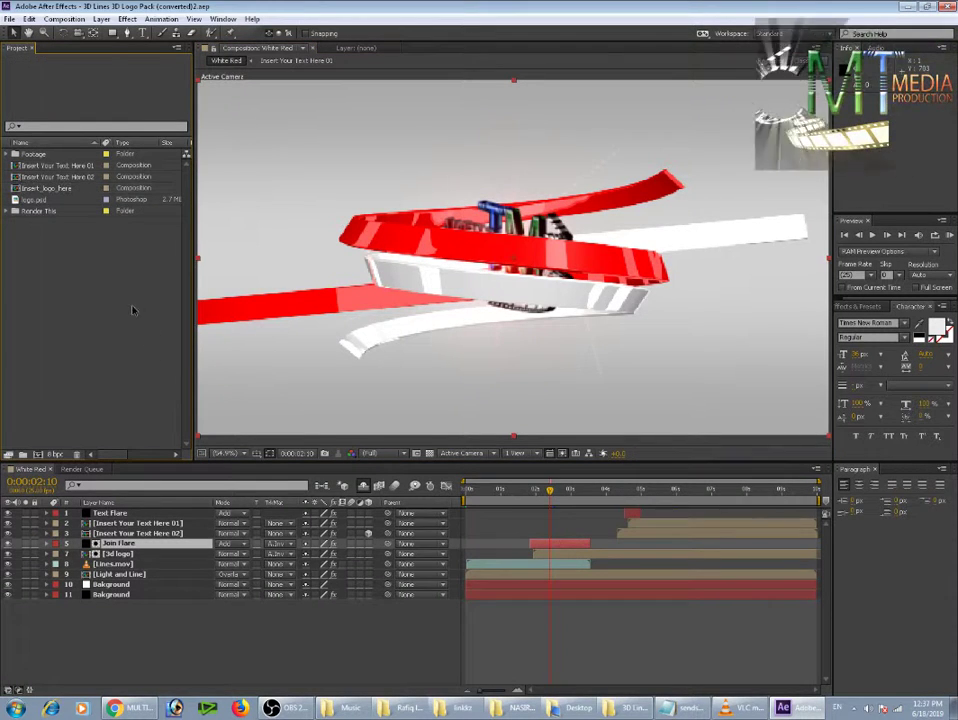
left_click(54, 189)
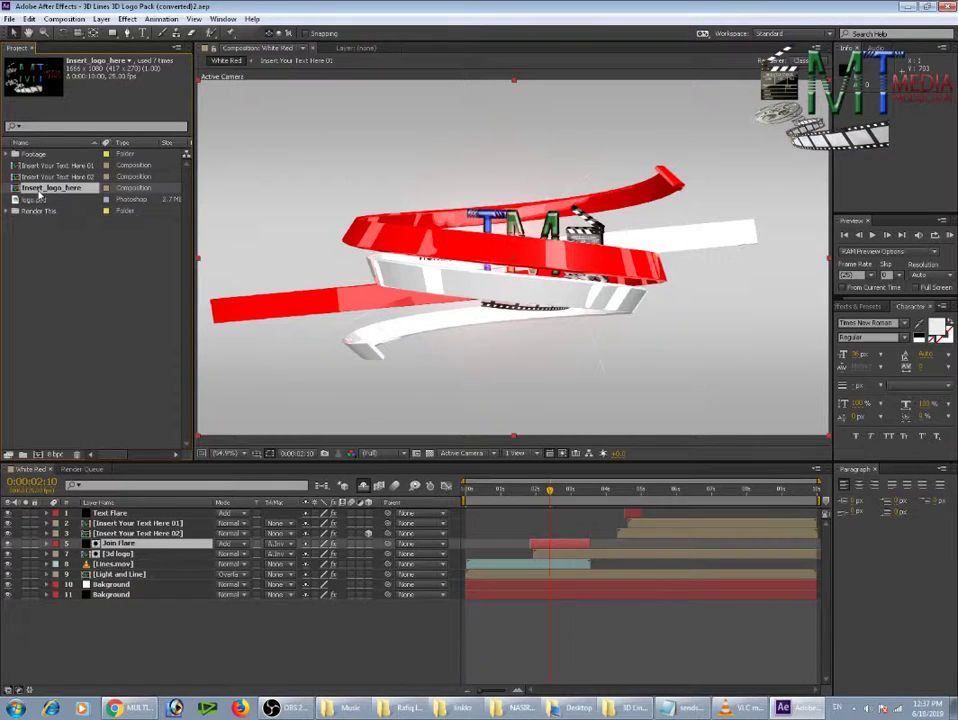
Step: Open Insert_logo_here and delete the old logo and INSERT LOGO HERE placeholder layers
double_click(40, 190)
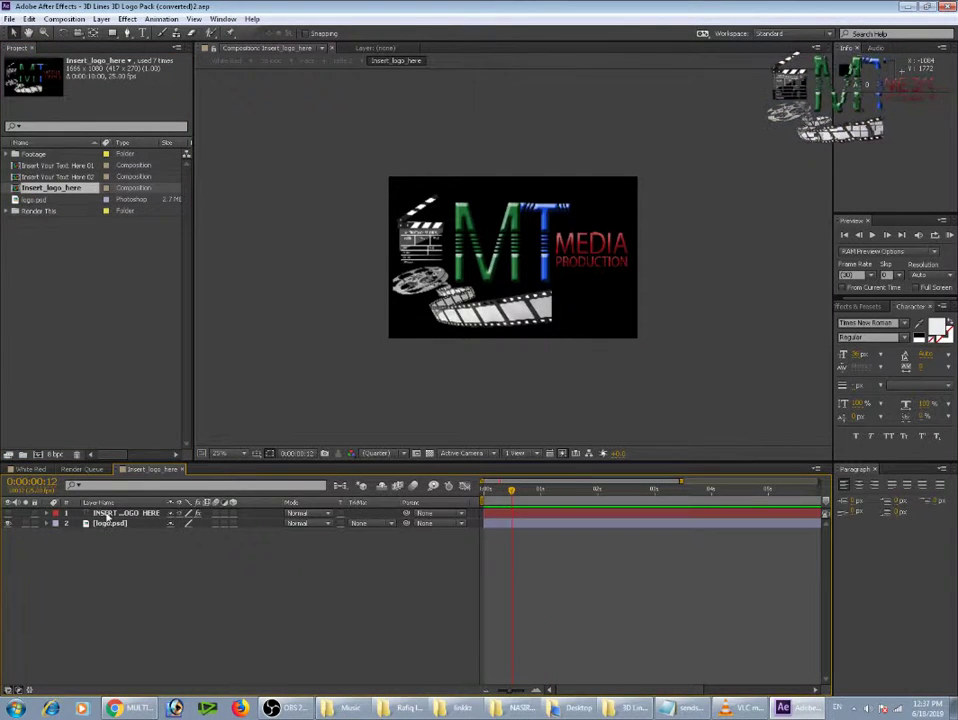
left_click(110, 524)
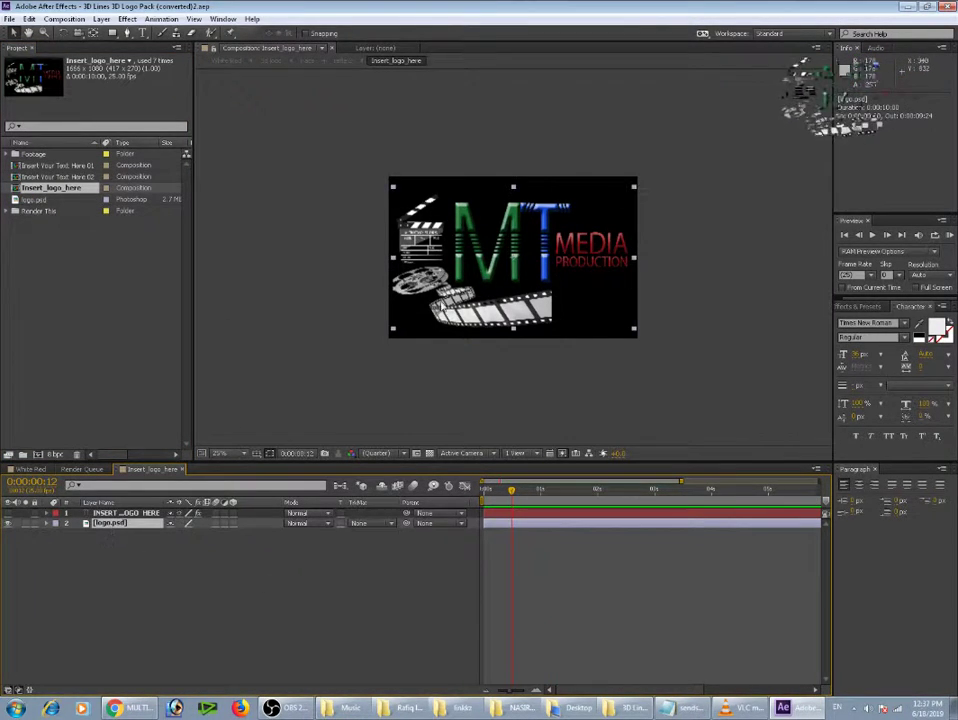
left_click(304, 581)
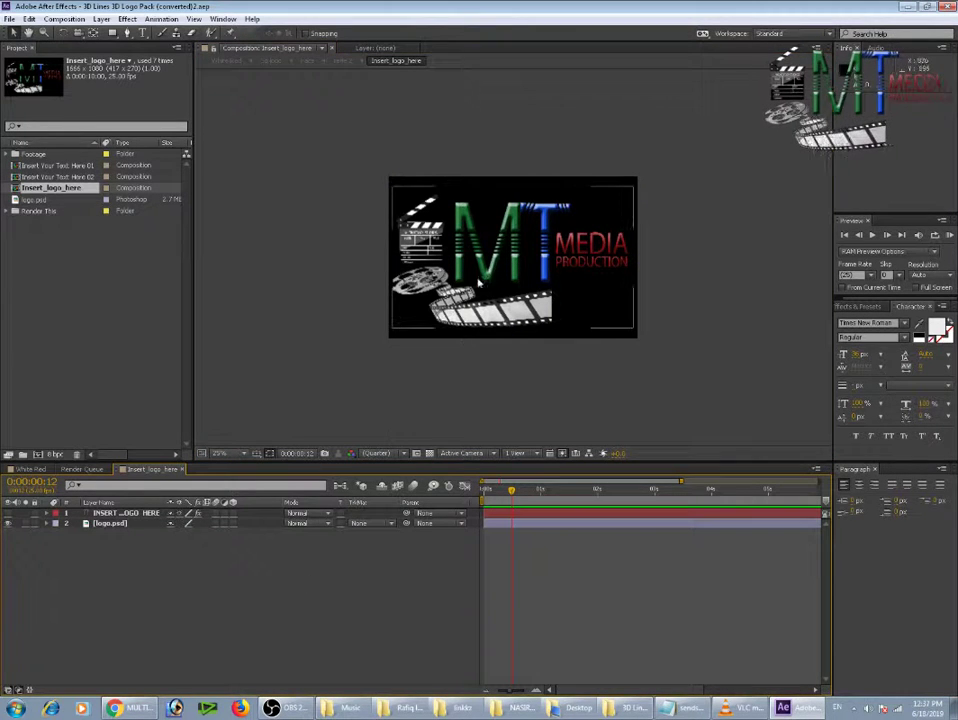
left_click(488, 276)
left_click(74, 298)
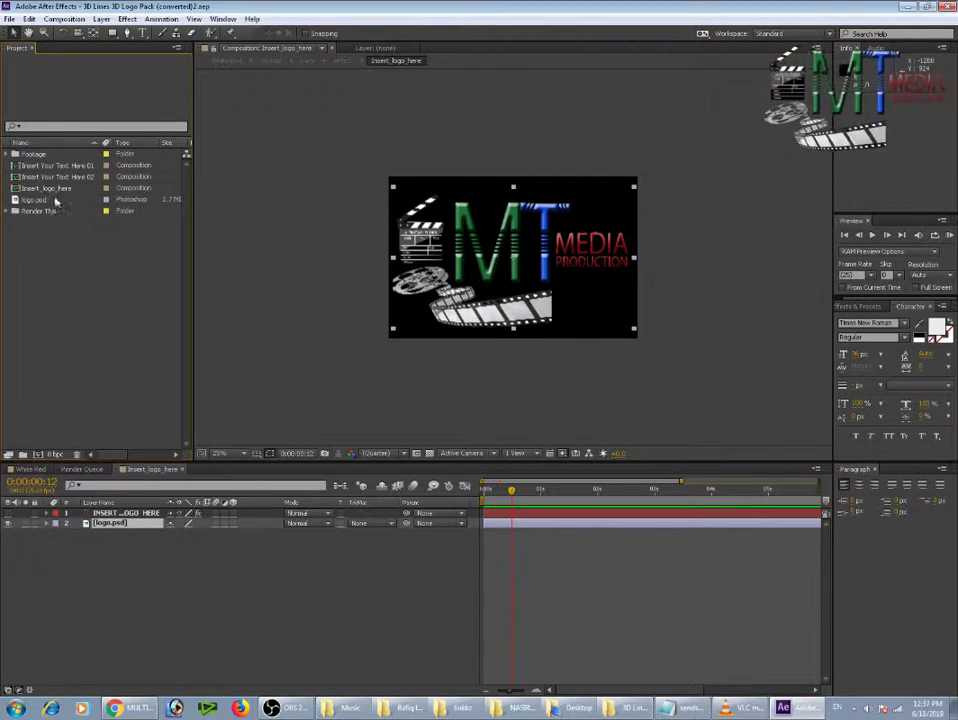
left_click(40, 199)
left_click(52, 236)
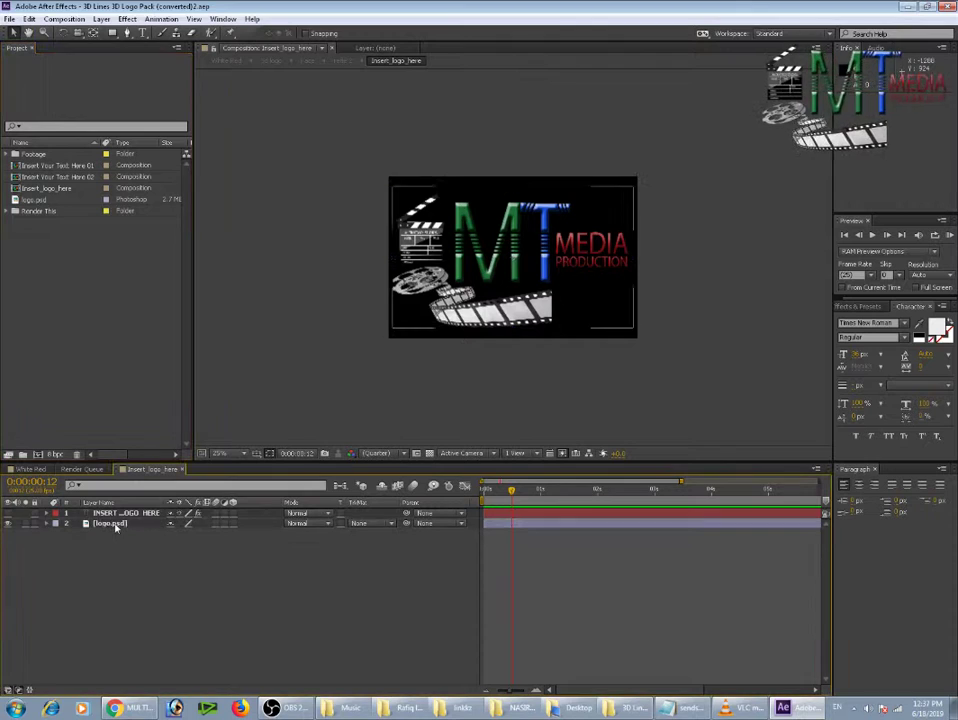
key("Delete")
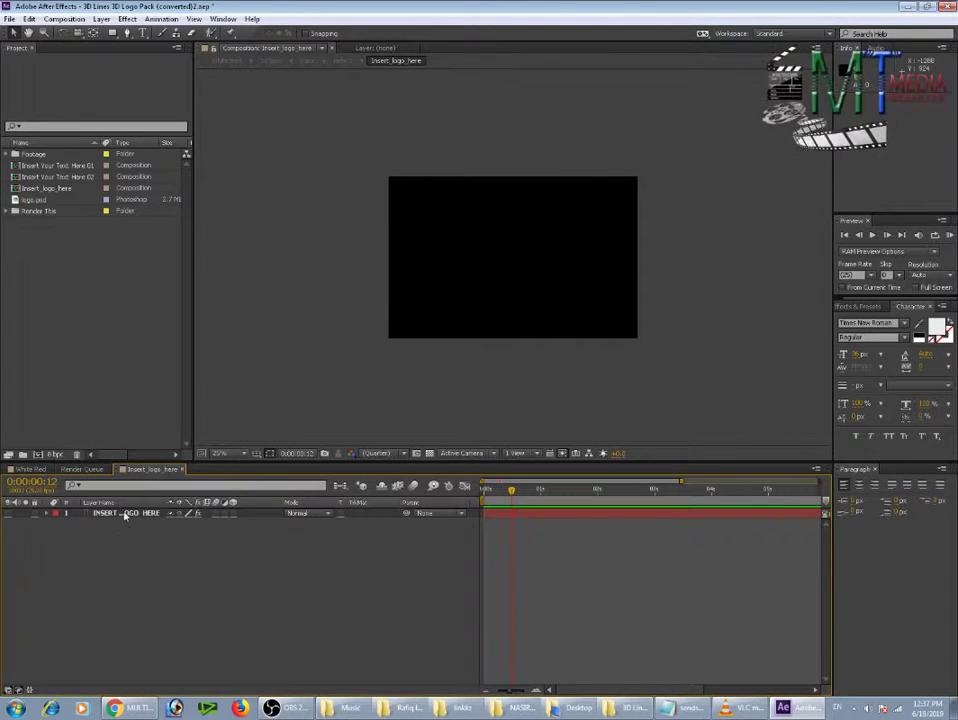
key("Delete")
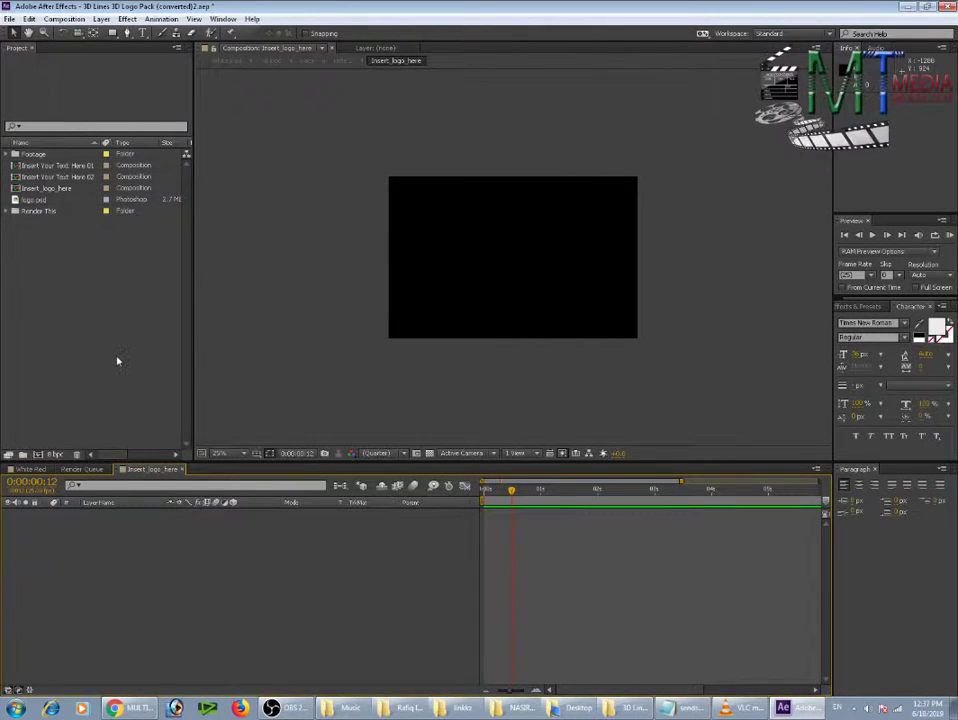
Step: Place logo.psd into the composition and enlarge it to nearly fill the frame
left_click(50, 199)
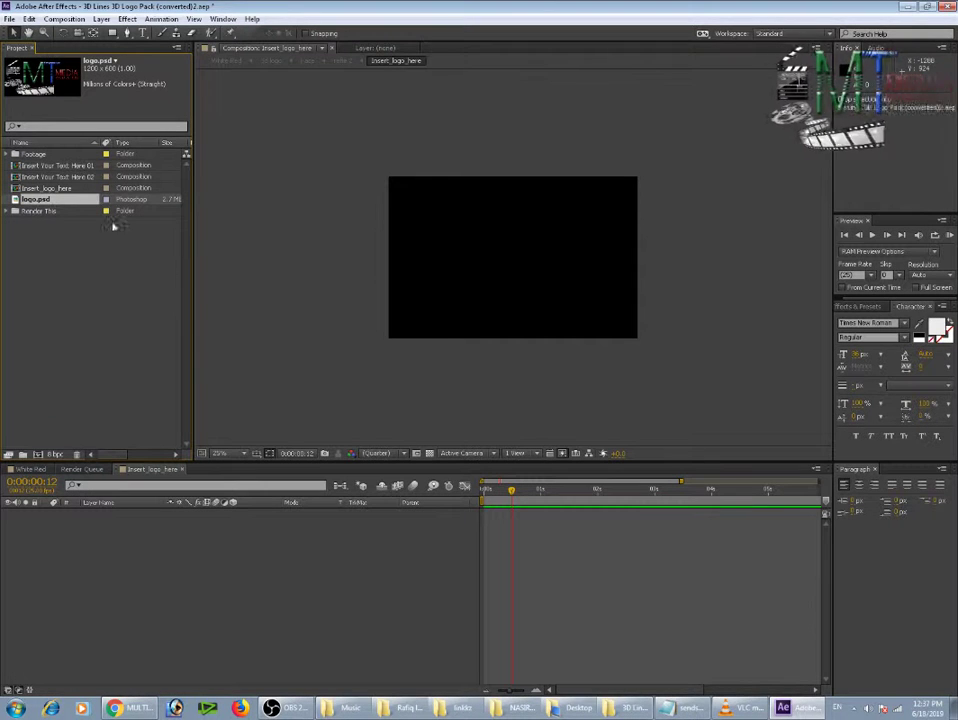
left_click_drag(105, 513, 105, 516)
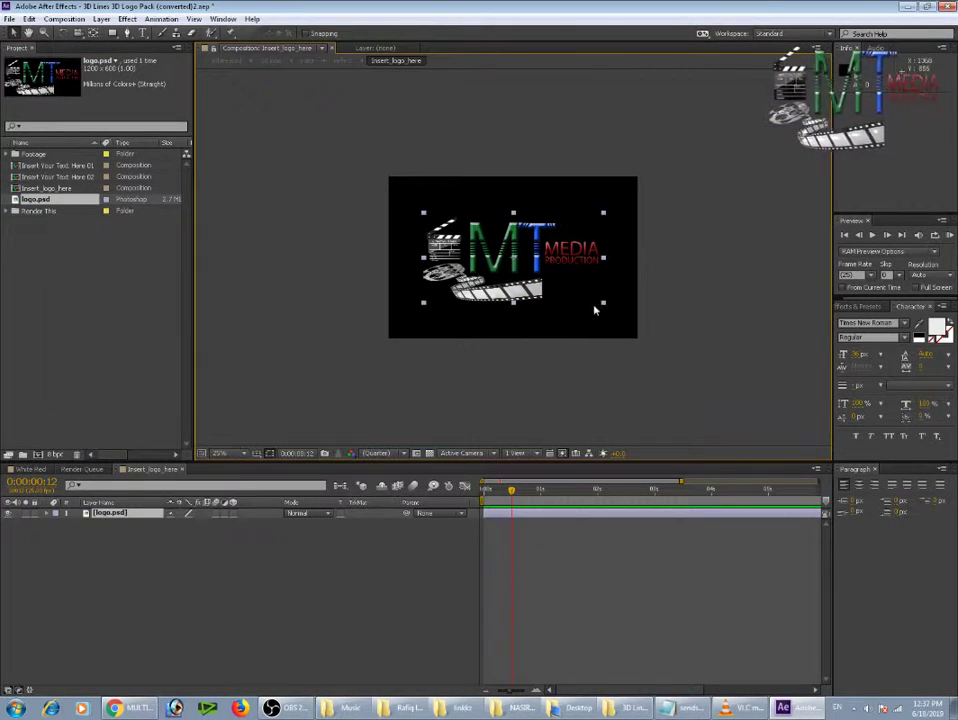
left_click_drag(607, 308, 632, 320)
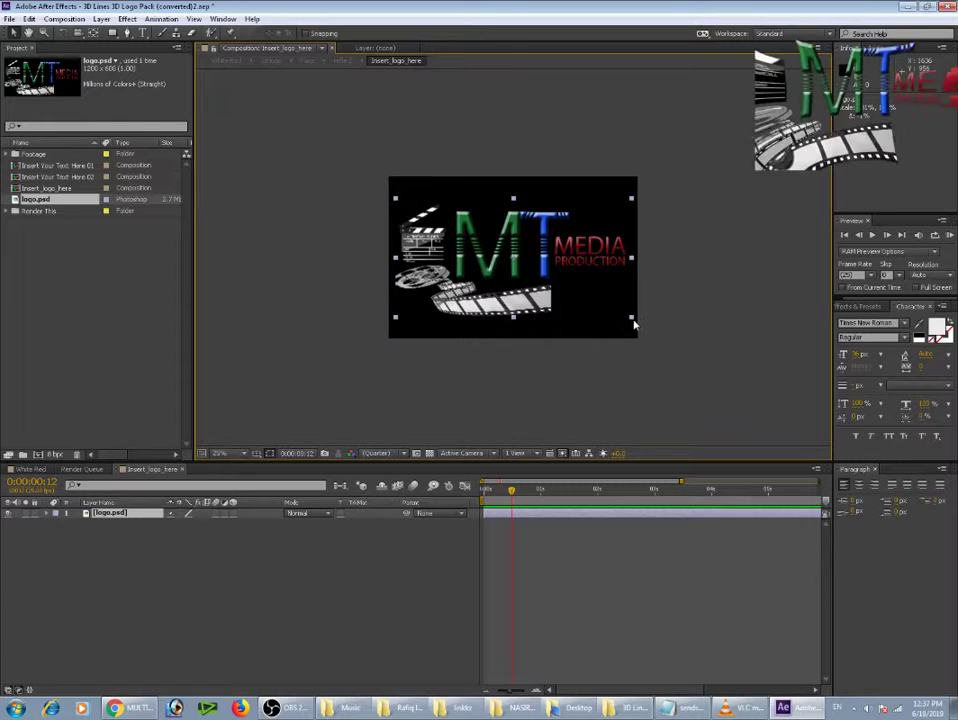
left_click(702, 357)
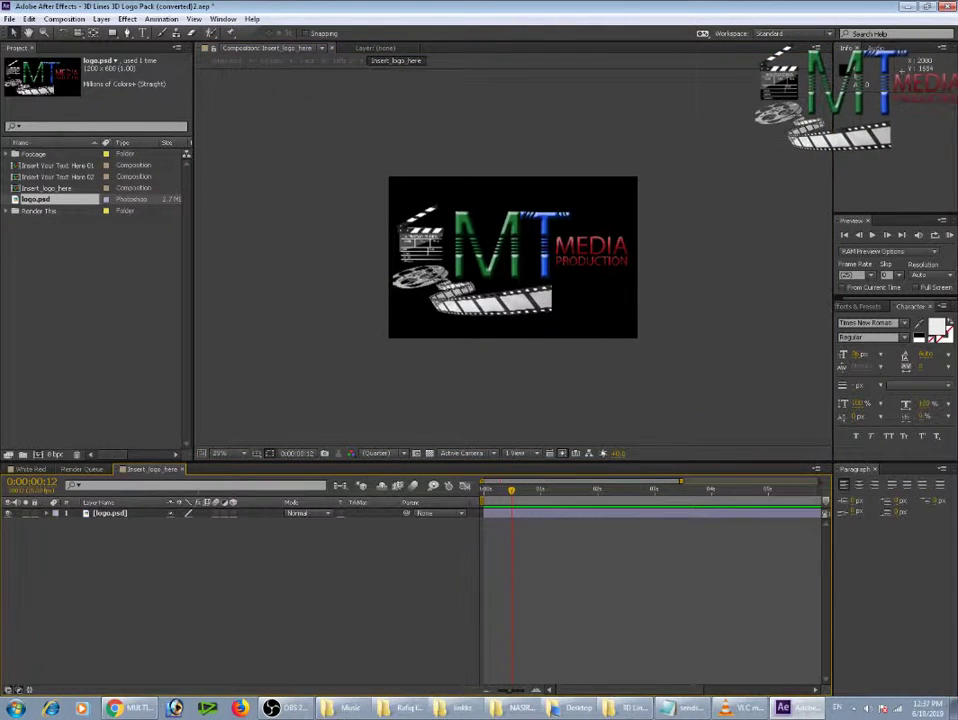
Step: Close Insert_logo_here and open the Insert Your Text Here 01 composition
left_click(181, 469)
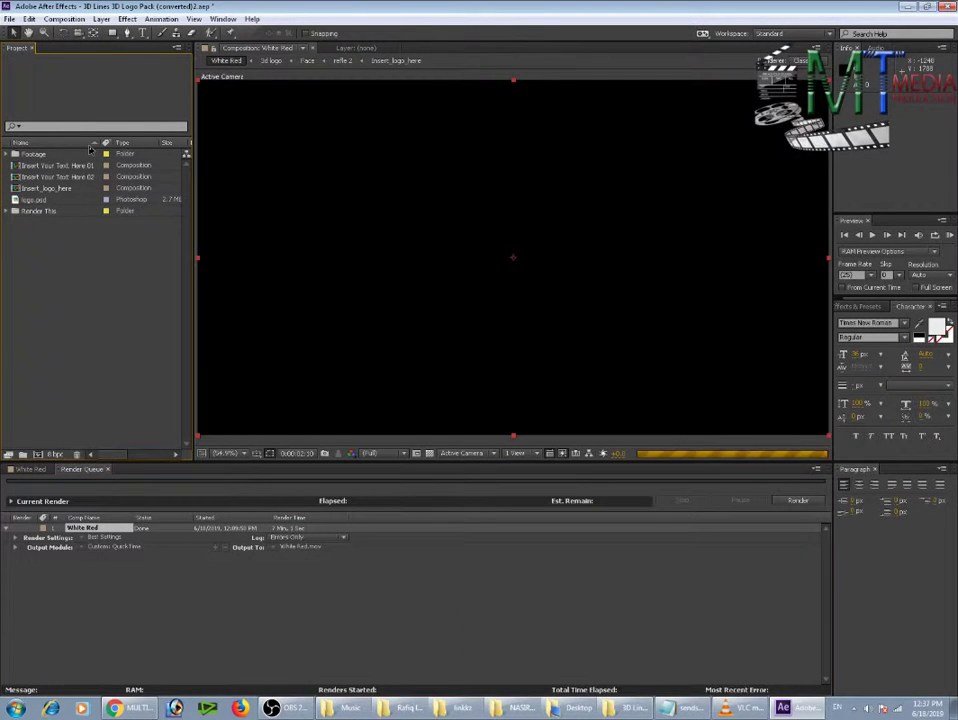
left_click(37, 164)
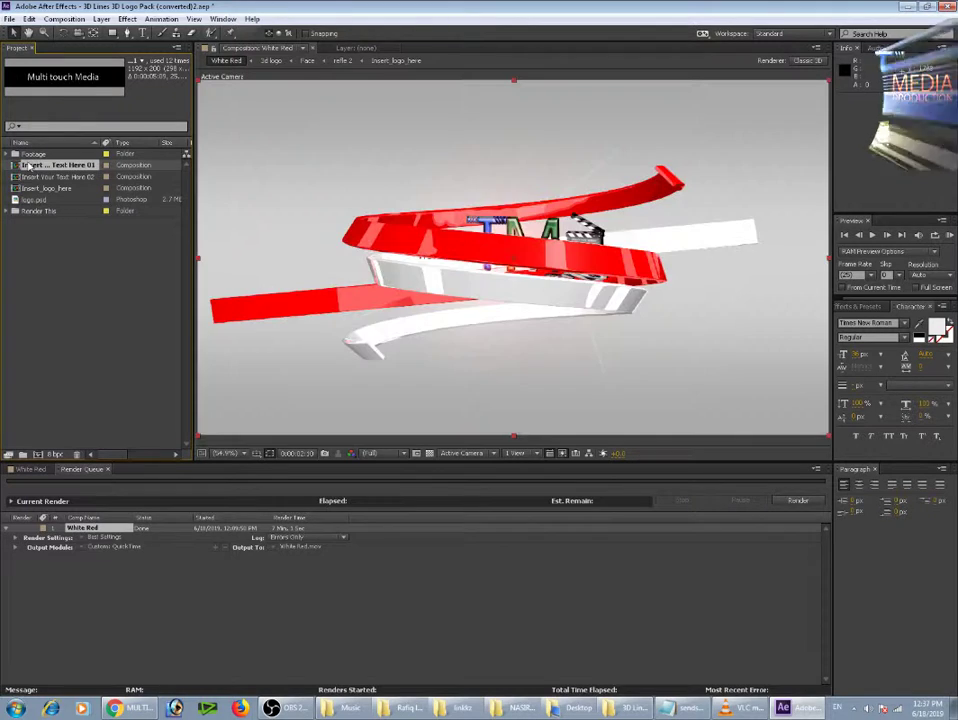
double_click(37, 164)
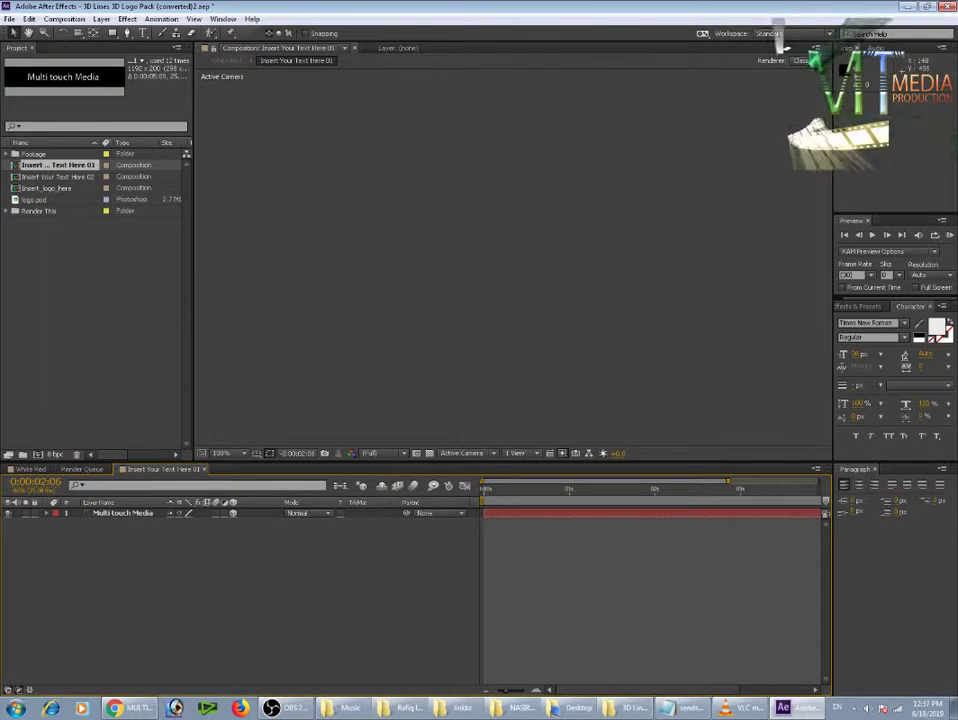
Step: Delete the existing Multi touch Media title text in Insert Your Text Here 01
double_click(135, 513)
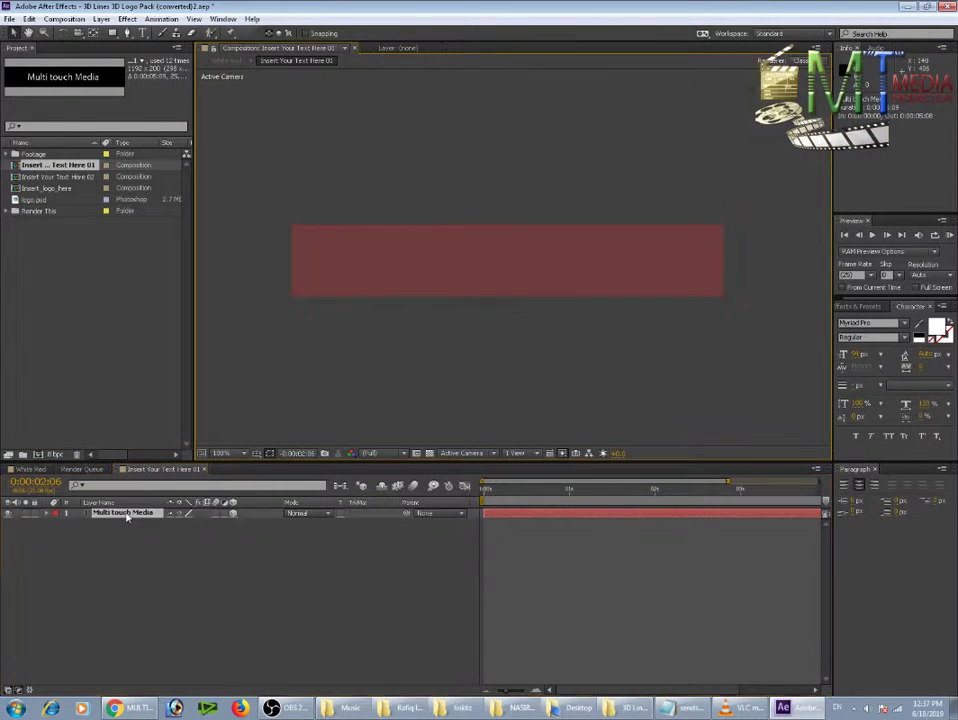
key("BackSpace")
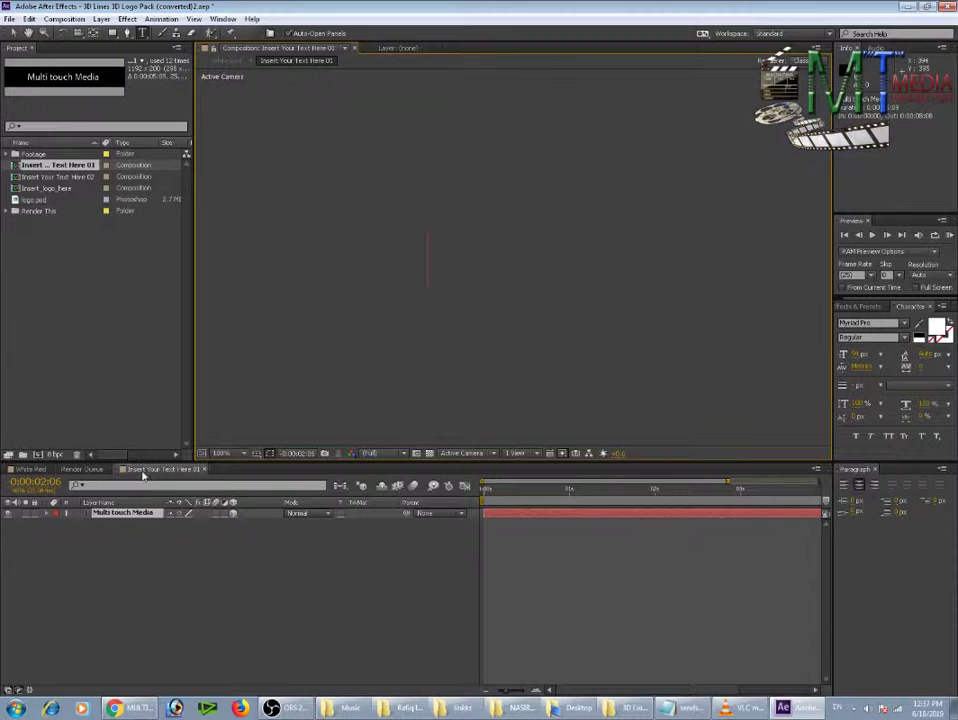
left_click(84, 469)
left_click(172, 469)
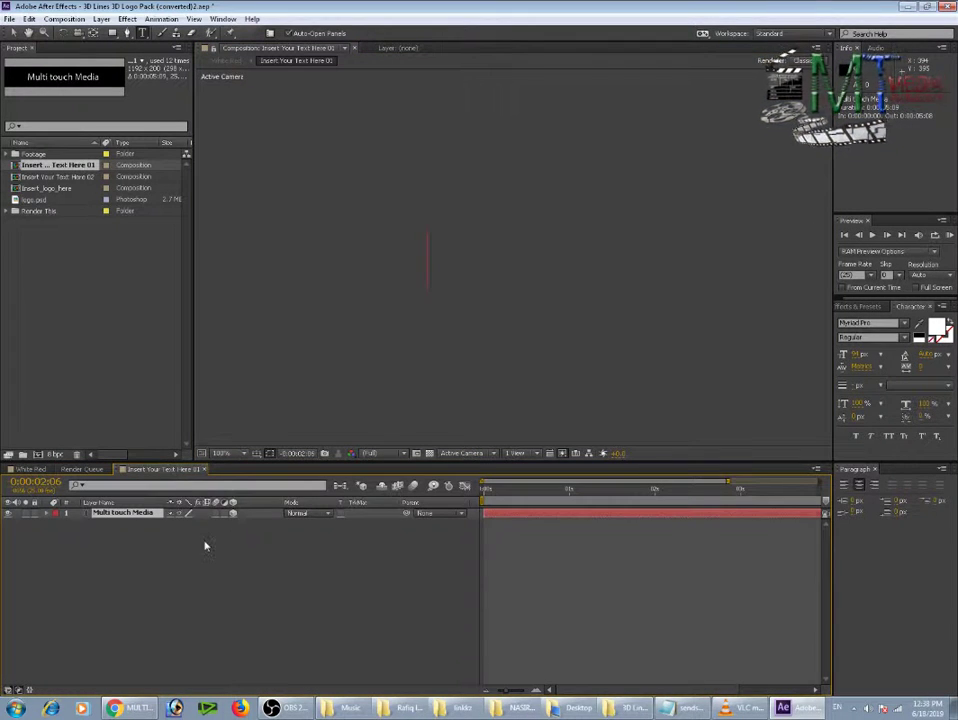
left_click(100, 528)
left_click(120, 514)
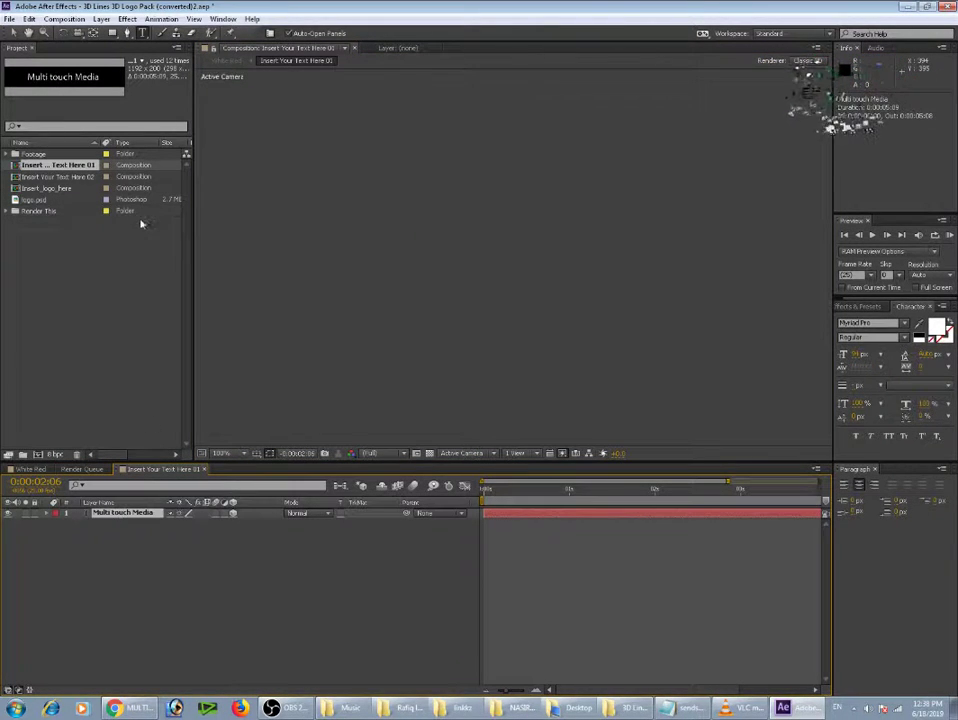
left_click(75, 177)
Step: Open Insert Your Text Here 02, delete its empty text layer, and compare it with 01
double_click(64, 181)
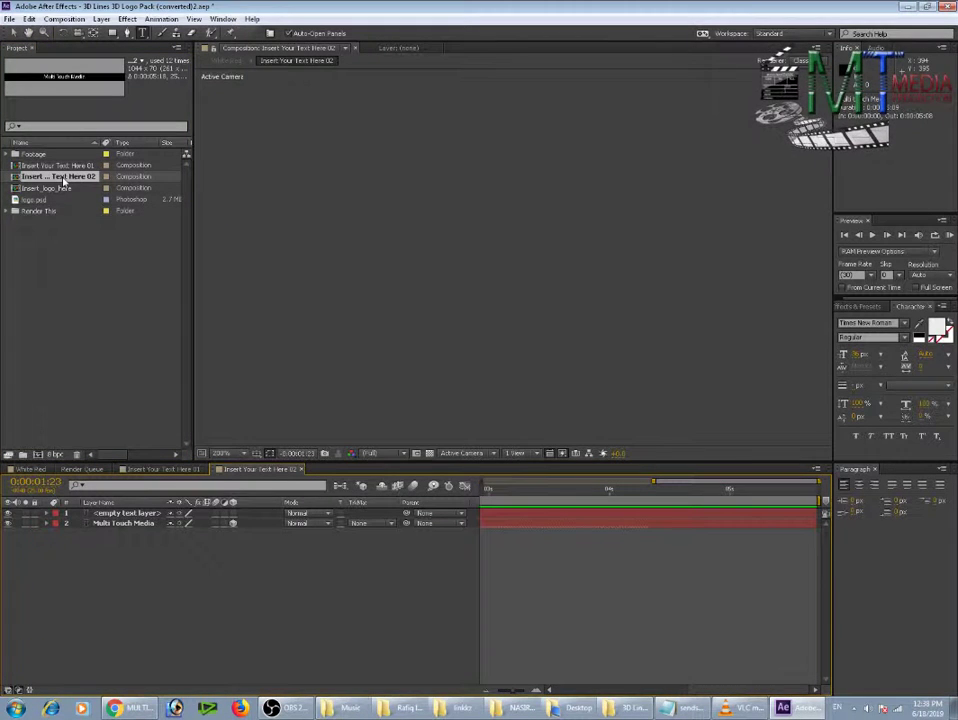
left_click(128, 514)
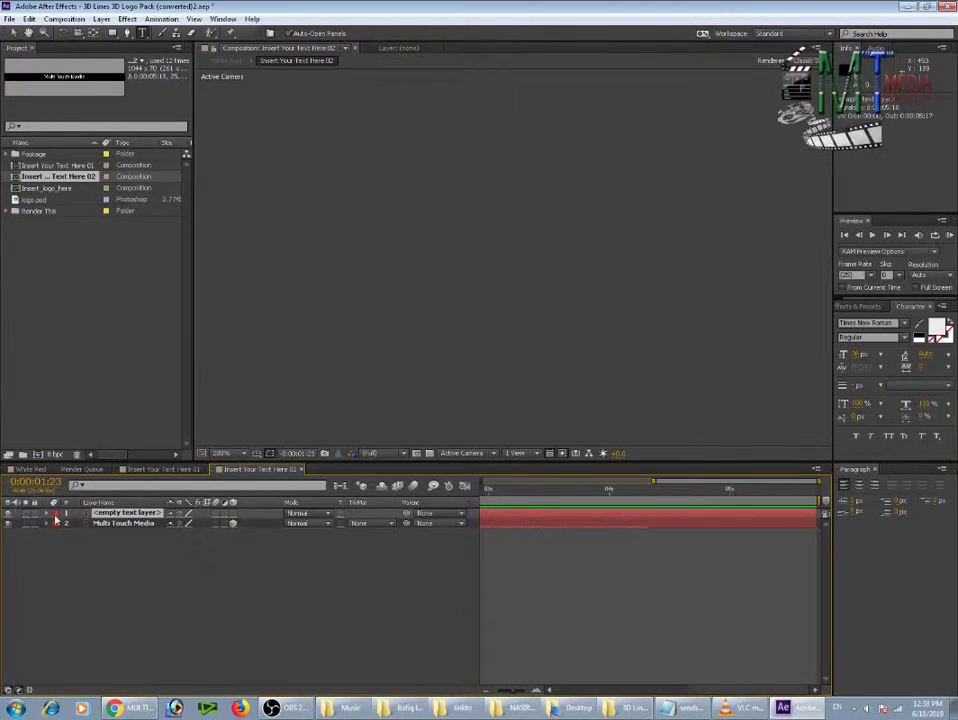
key("Delete")
left_click(128, 513)
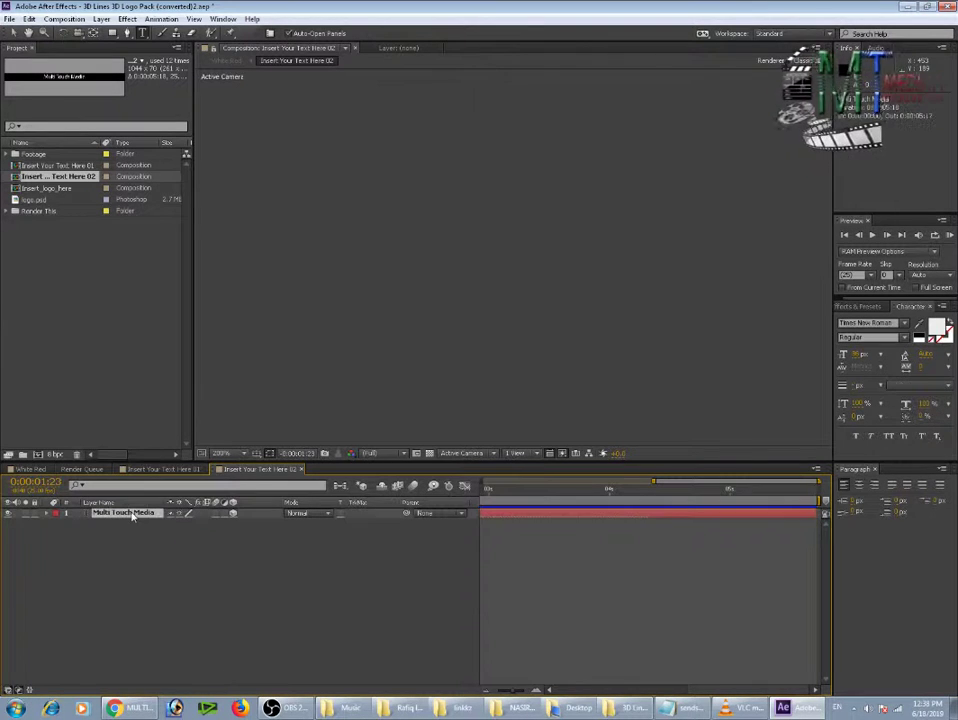
left_click(80, 166)
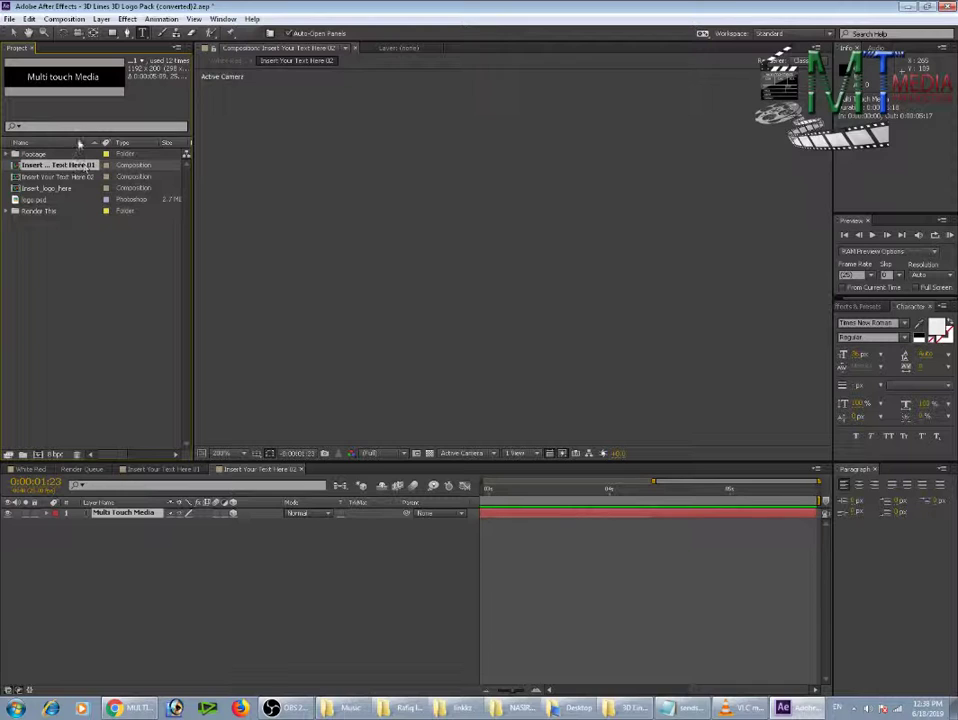
left_click(79, 177)
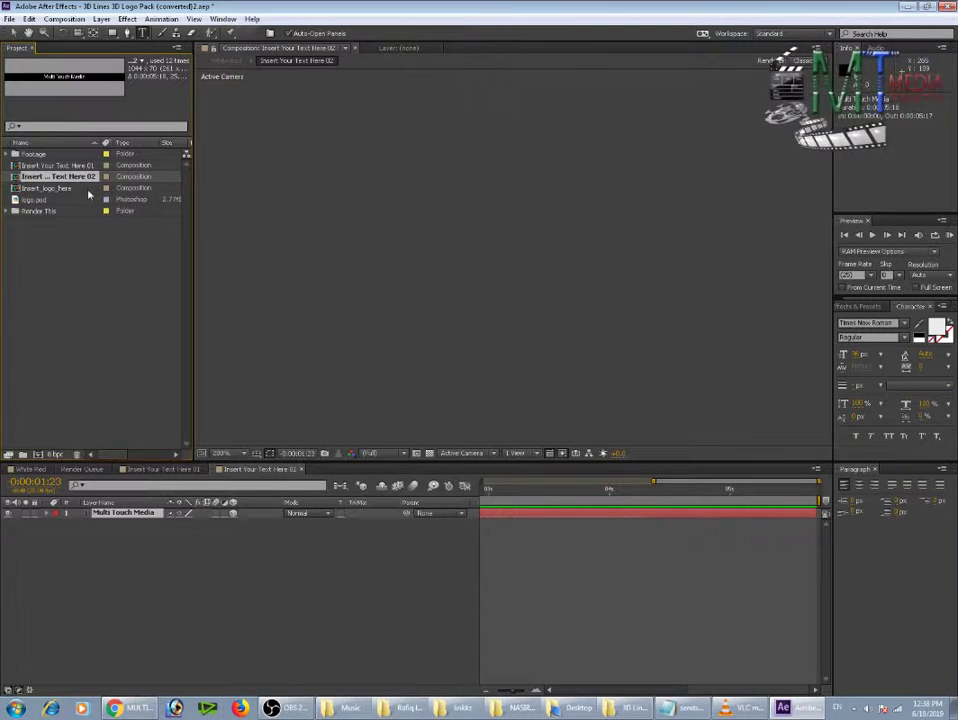
left_click(78, 166)
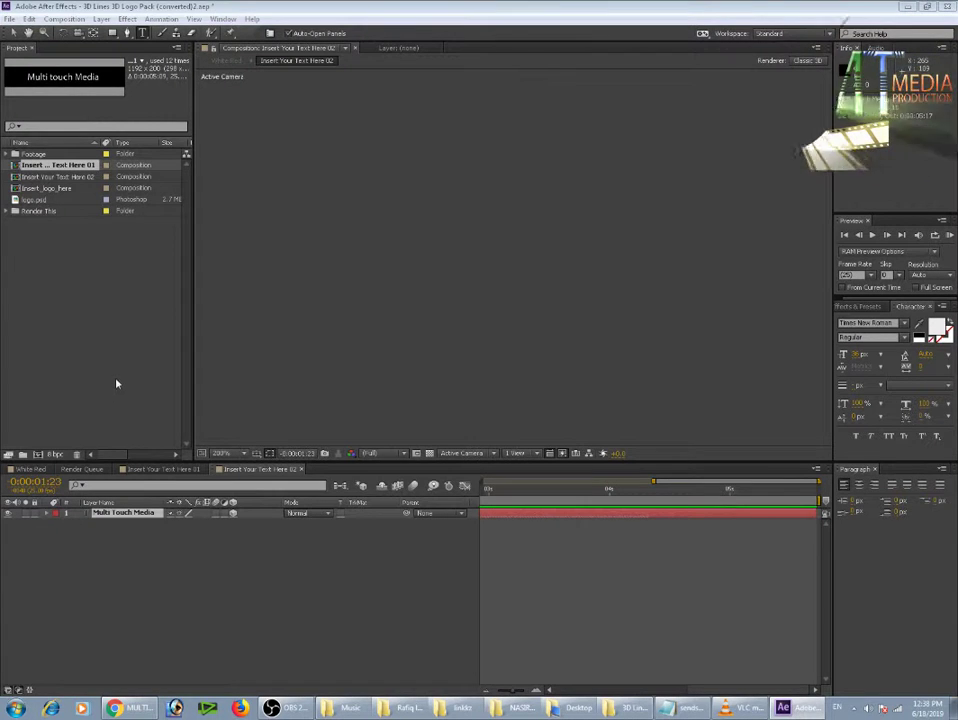
left_click(65, 177)
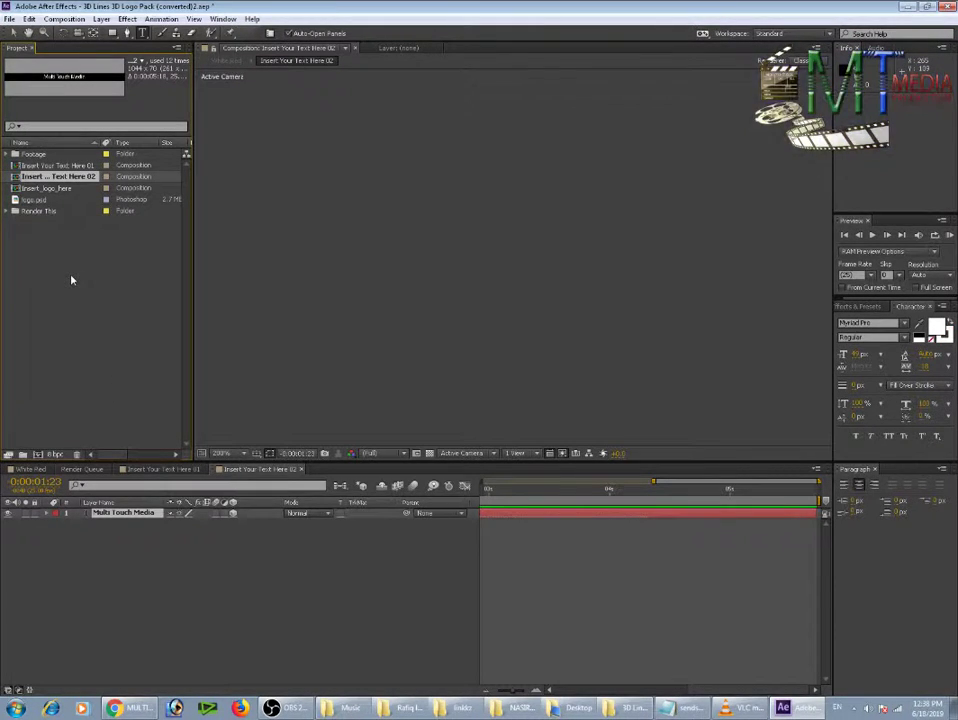
left_click(185, 401)
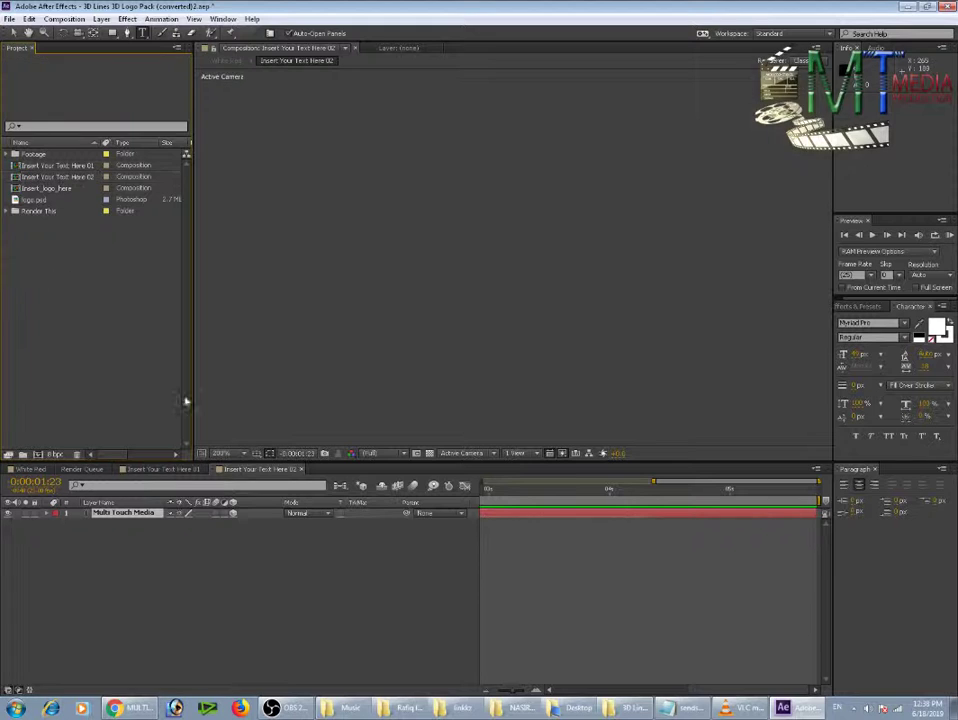
Step: Edit the Multi Touch Media subtitle text, then return to the White Red composition
left_click(141, 513)
key("BackSpace")
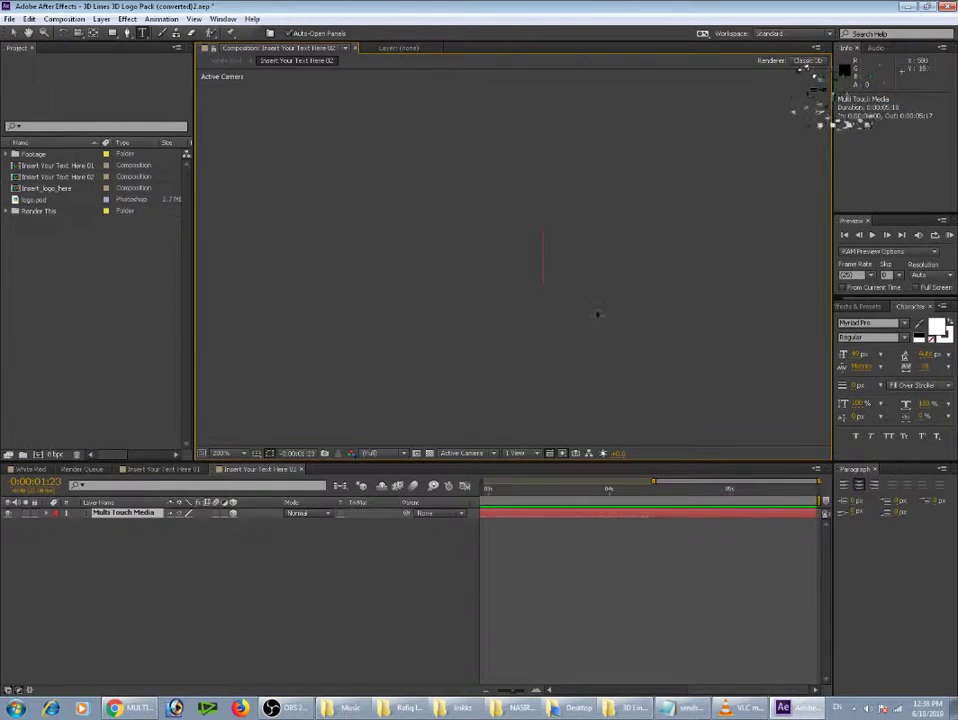
left_click(124, 514)
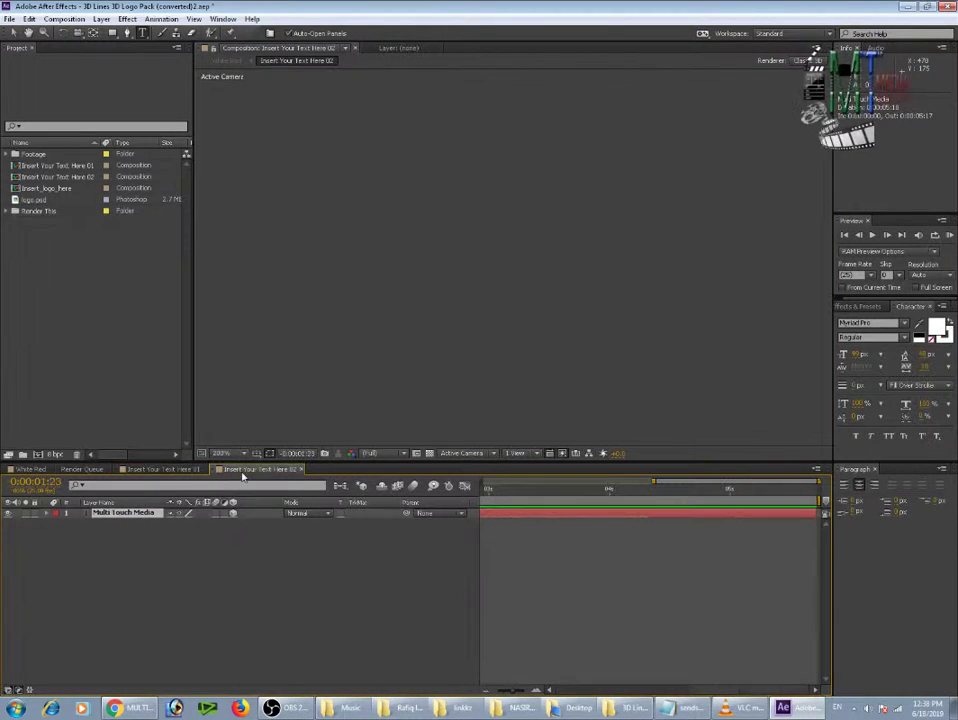
left_click(80, 470)
left_click(245, 470)
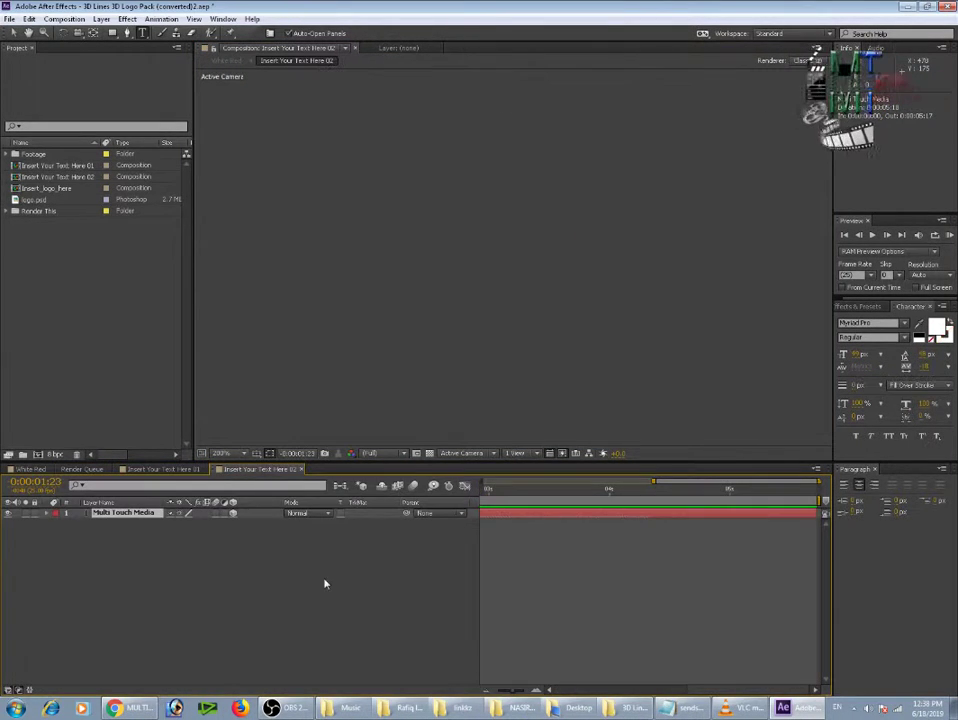
left_click(328, 586)
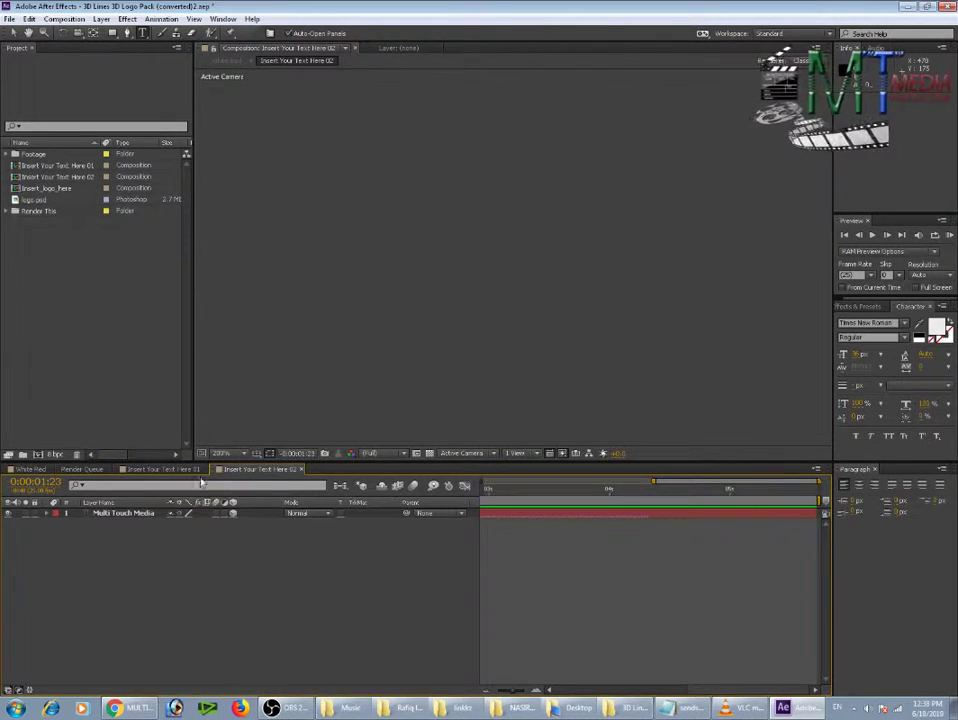
left_click(30, 469)
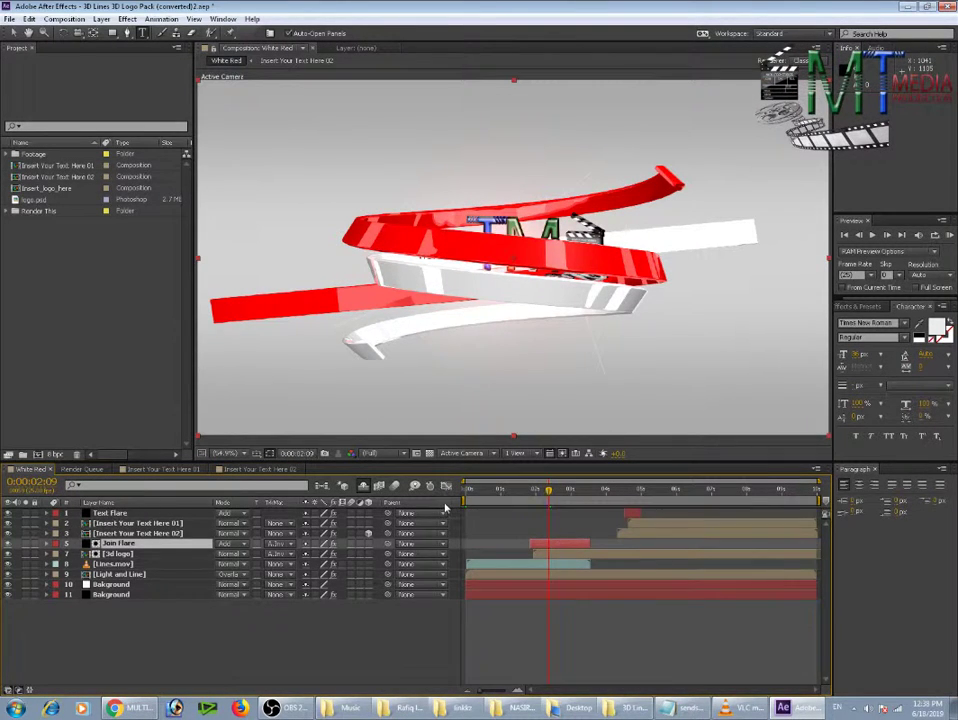
Step: Scrub White Red from the start to preview the 3D lines sweeping around the MT logo
key("Home")
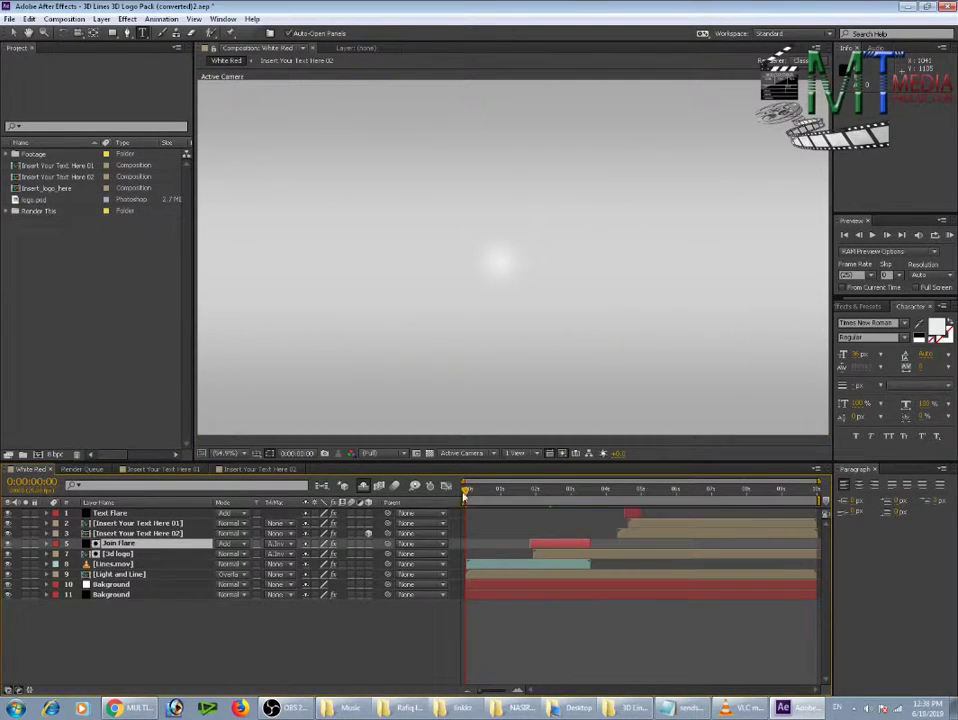
mouse_move(464, 496)
left_mouse_down()
mouse_move(542, 492)
mouse_move(701, 513)
left_mouse_up()
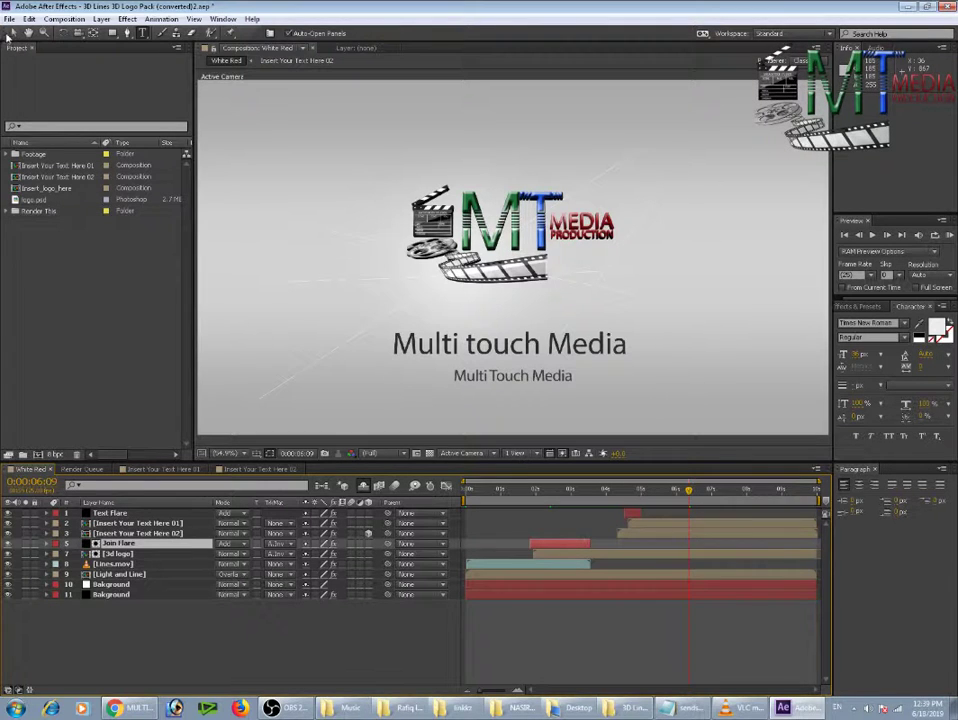
left_click(10, 33)
left_click(566, 382)
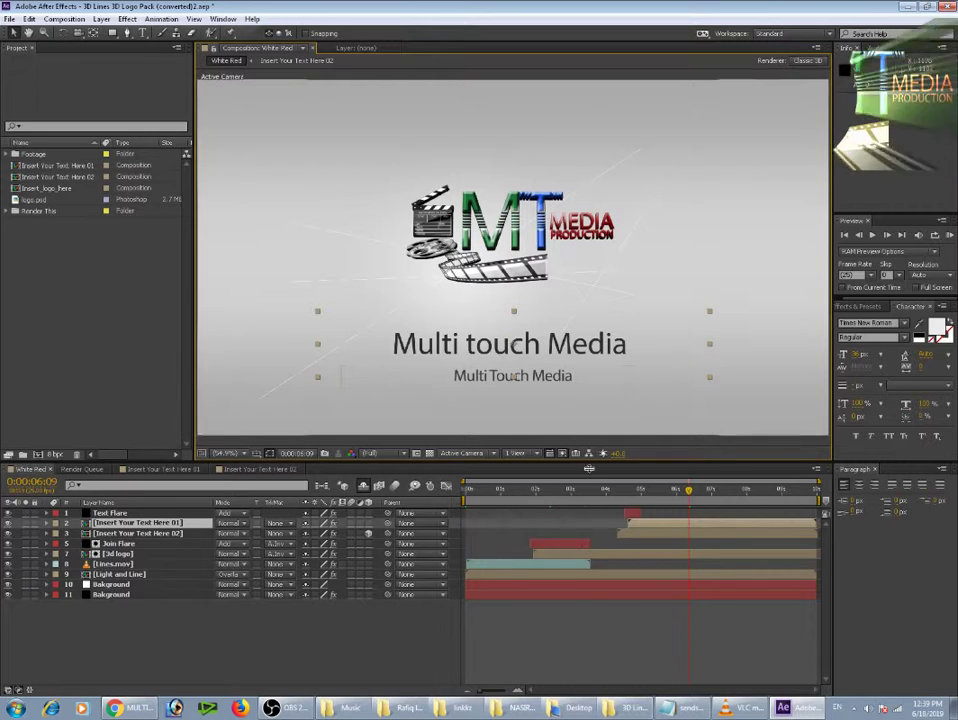
left_click(524, 626)
mouse_move(700, 487)
left_mouse_down()
mouse_move(806, 520)
mouse_move(582, 527)
left_mouse_up()
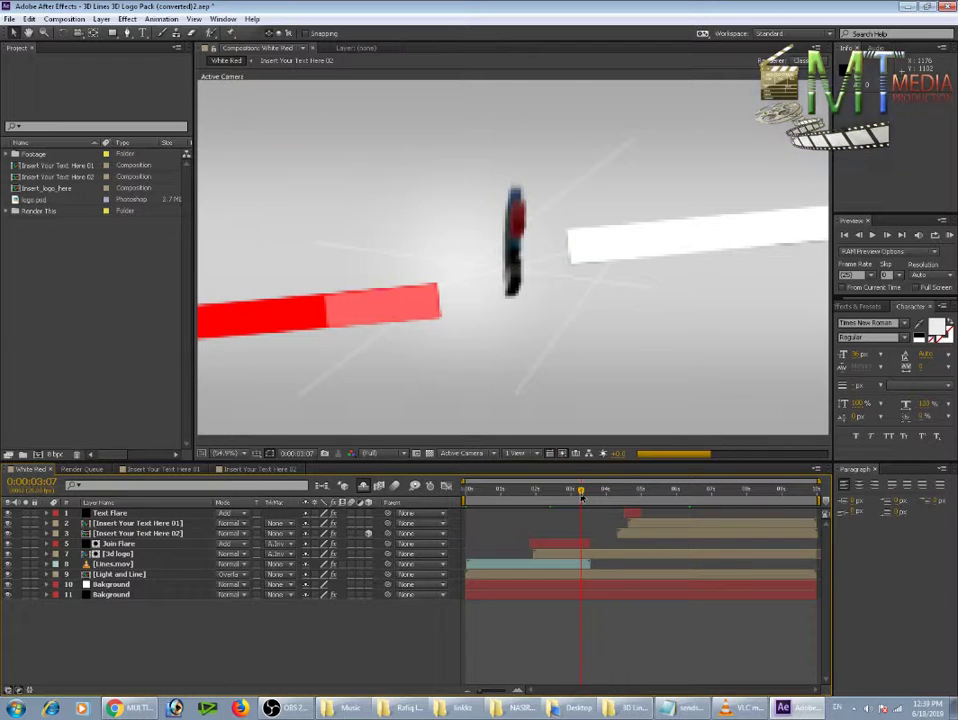
mouse_move(582, 527)
left_mouse_down()
mouse_move(479, 514)
mouse_move(690, 514)
left_mouse_up()
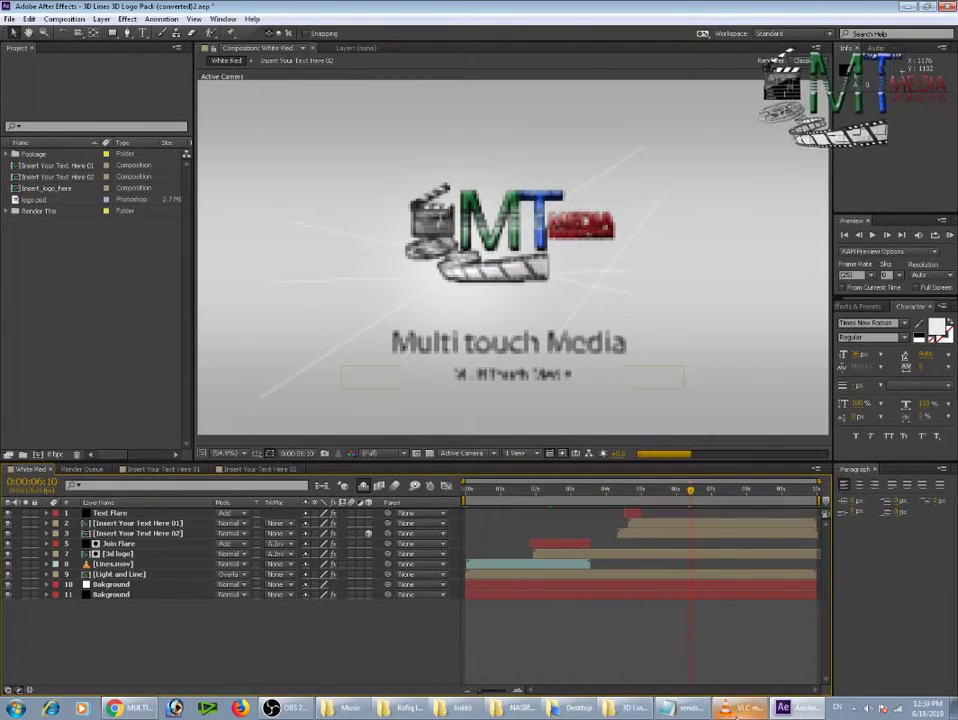
Step: Move the VLC music player out of the way and scrub to a later moment
key("alt+Tab")
key("space")
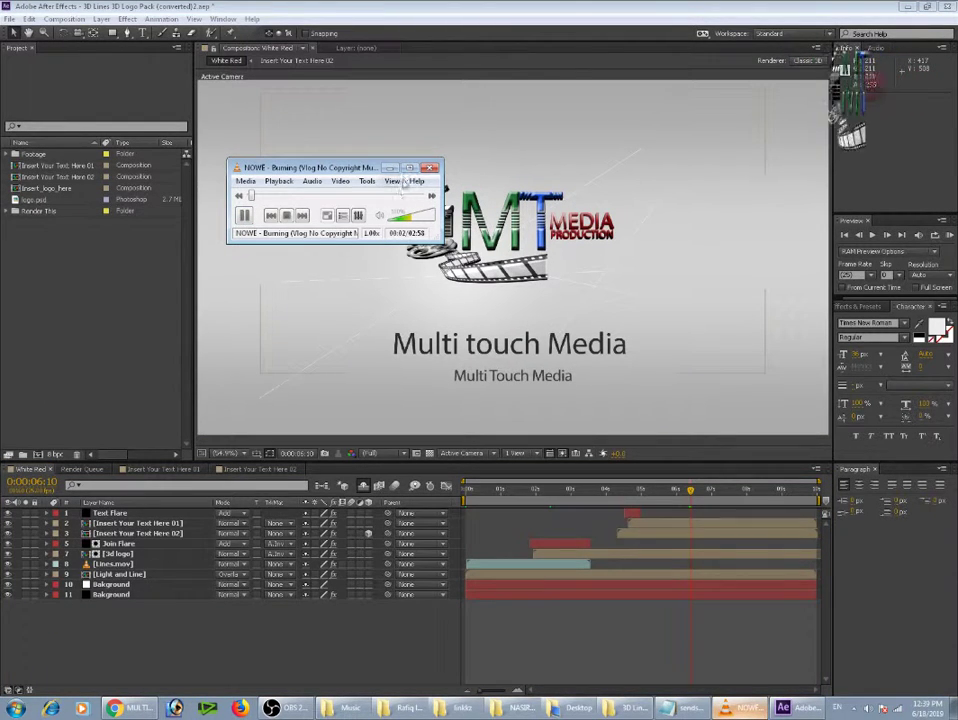
left_click(393, 170)
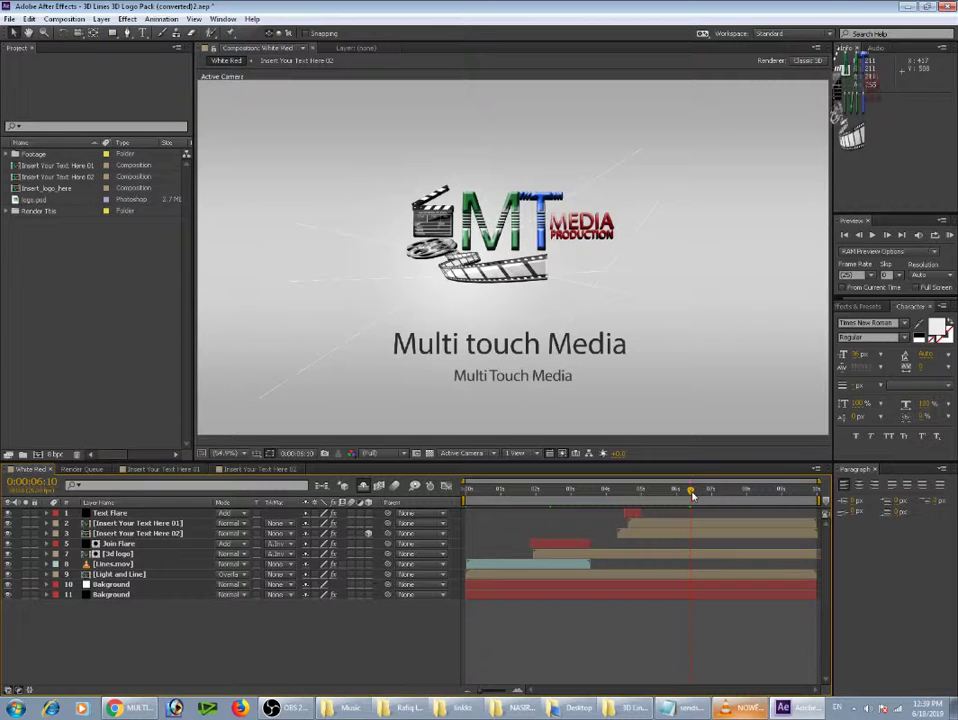
mouse_move(692, 496)
left_mouse_down()
mouse_move(815, 512)
mouse_move(500, 517)
mouse_move(801, 527)
mouse_move(573, 522)
left_mouse_up()
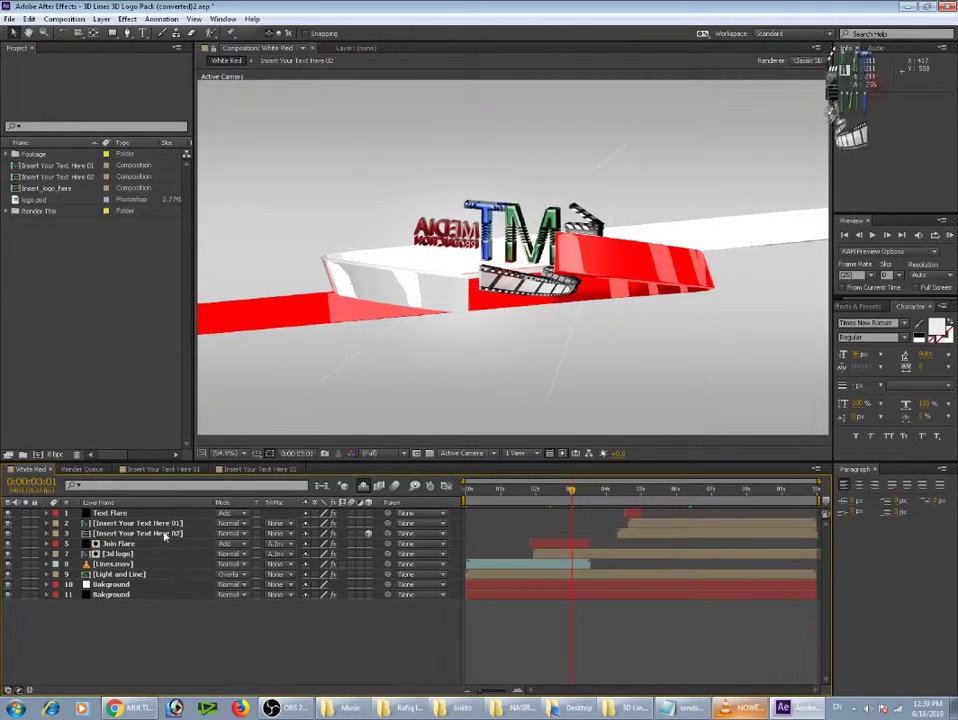
Step: Open the upper Background layer in its Layer viewer to see its gradient
left_click(164, 534)
left_click(112, 594)
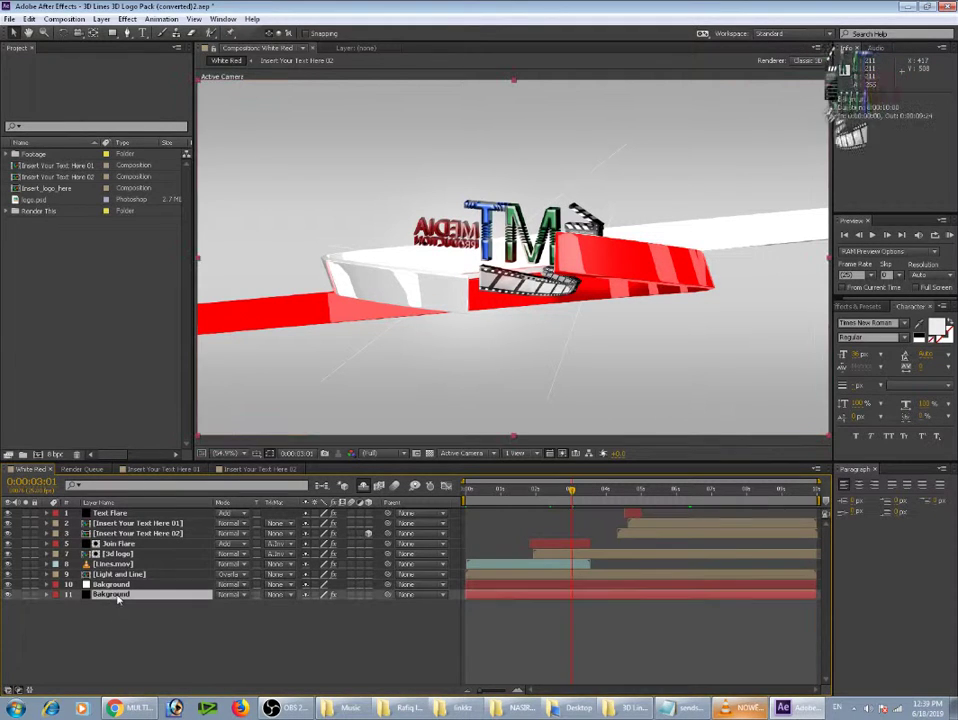
left_click(112, 584)
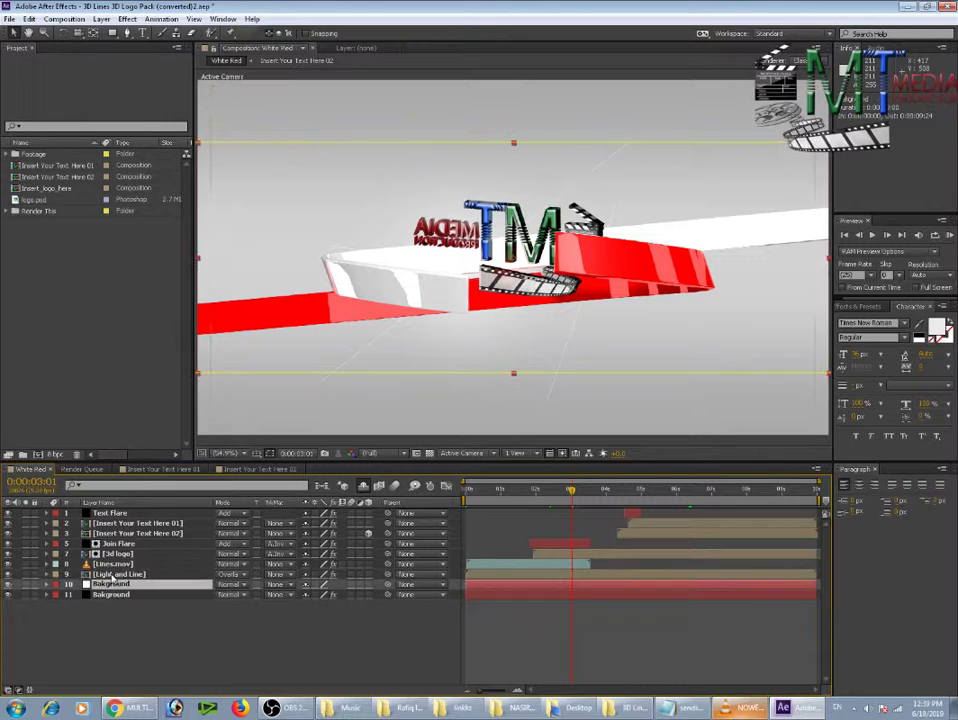
left_click(113, 575)
left_click(112, 584)
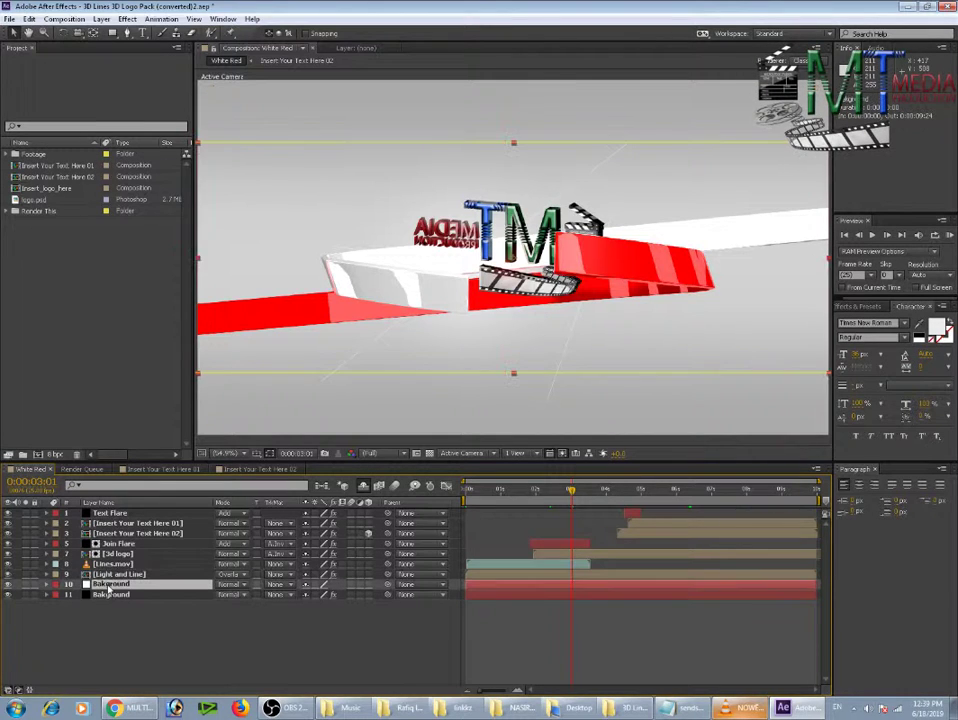
double_click(112, 586)
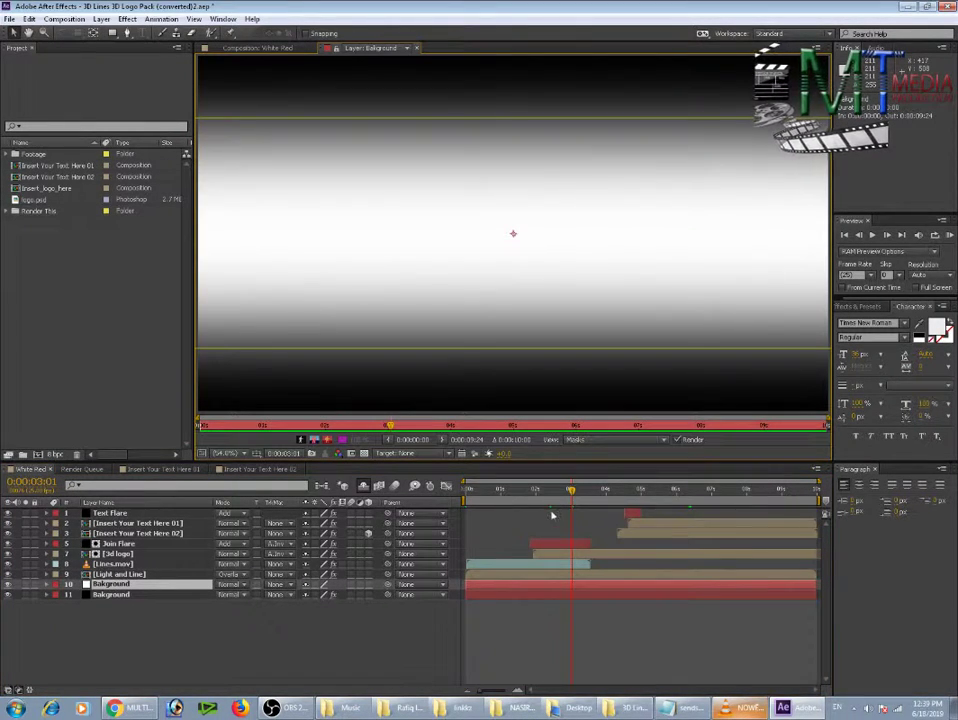
left_click(130, 627)
left_click(95, 586)
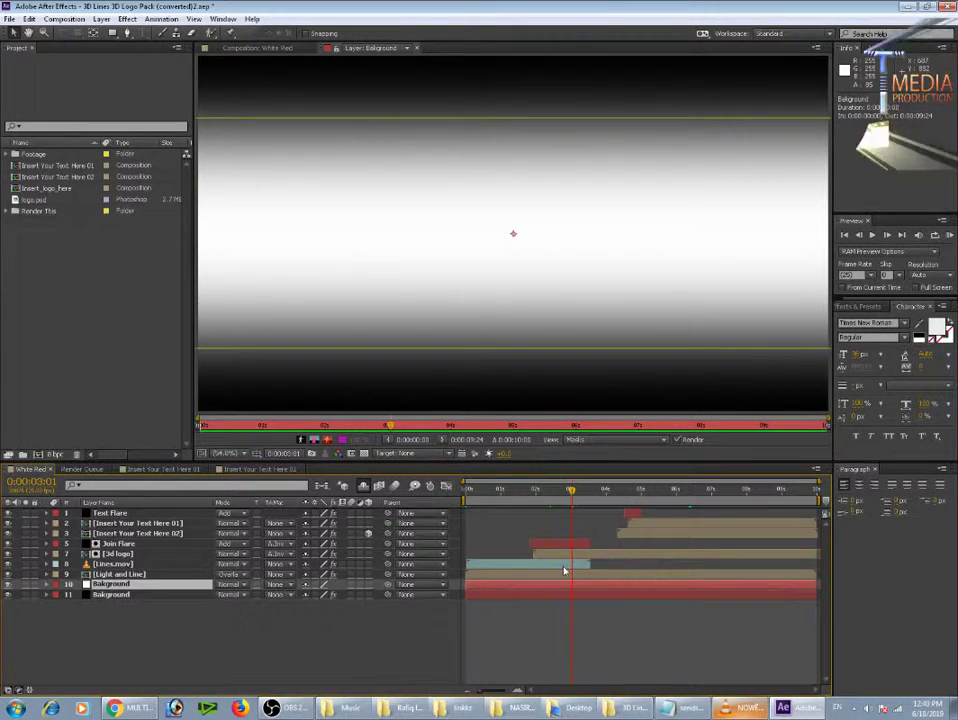
Step: Select the Light and Line precomp layer in White Red
left_click(572, 565)
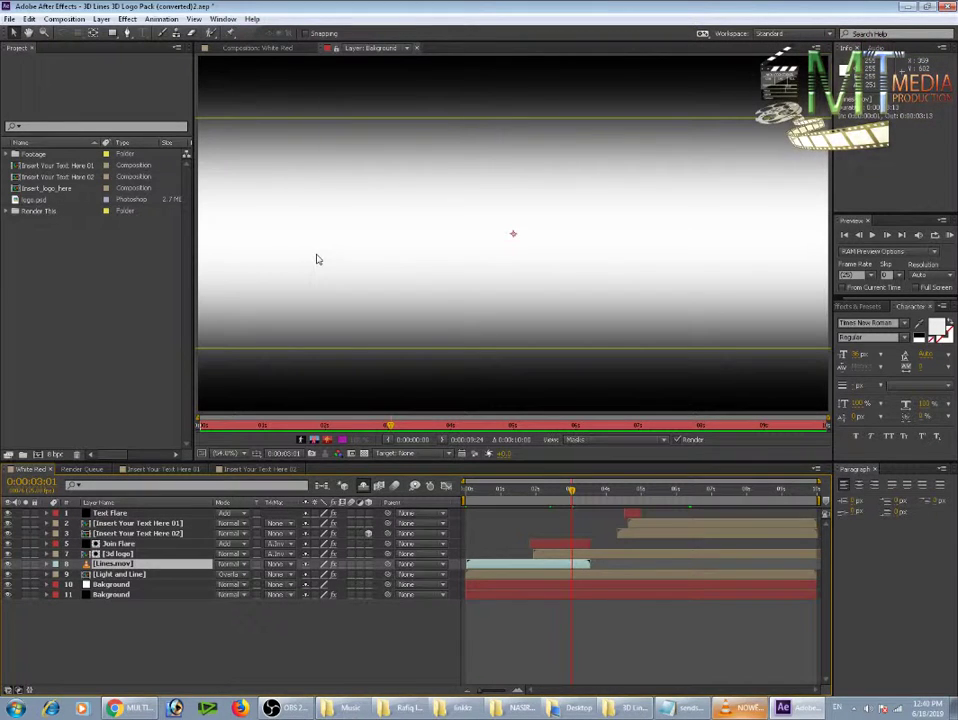
key("ctrl+Down")
key("ctrl+Down")
left_click(112, 574)
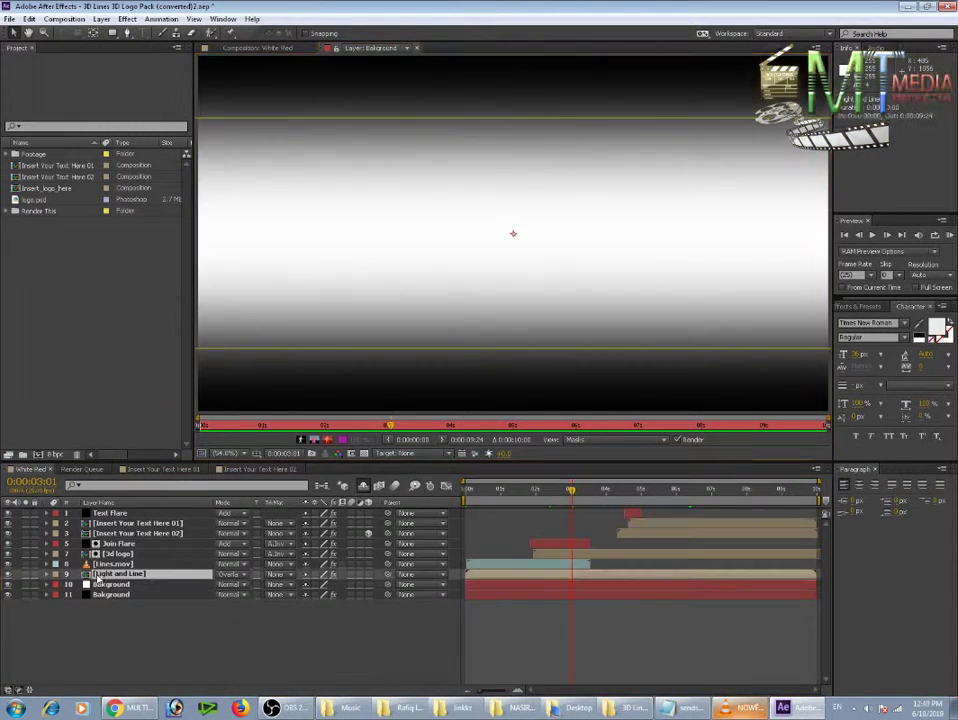
left_click(160, 632)
Step: Open the Light and Line precomp and scrub to a later frame of the light animation
double_click(116, 576)
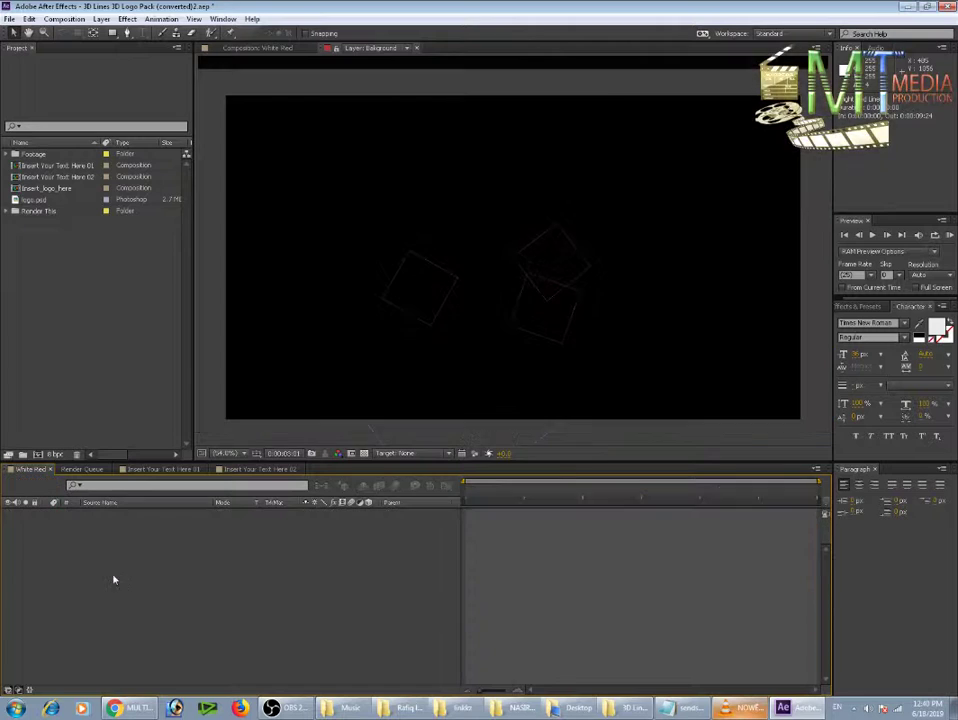
left_click_drag(600, 503, 681, 503)
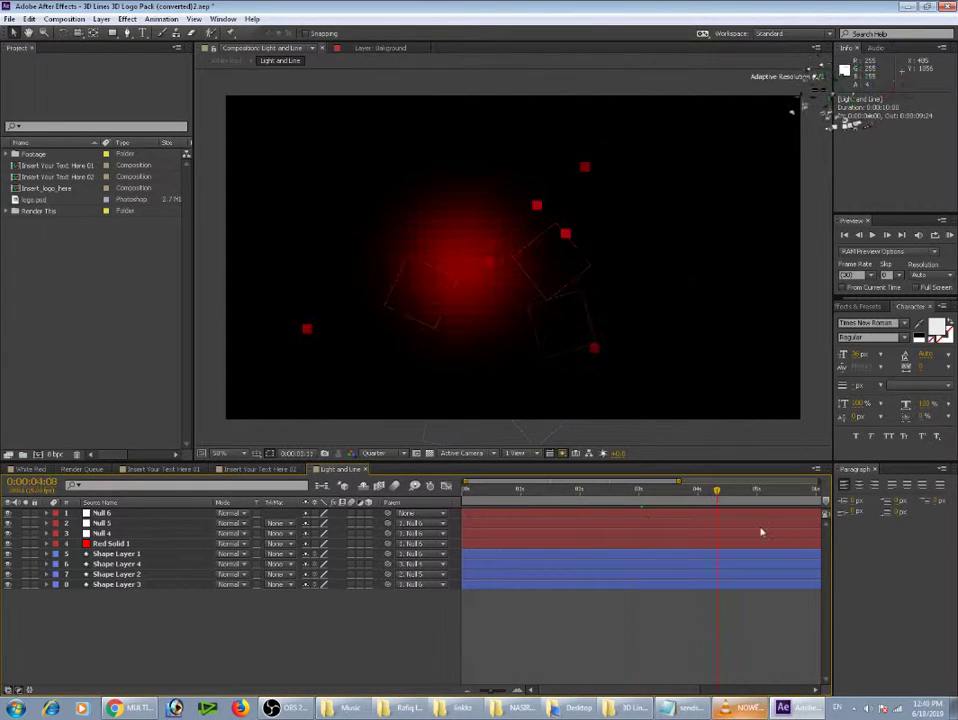
left_click(88, 545)
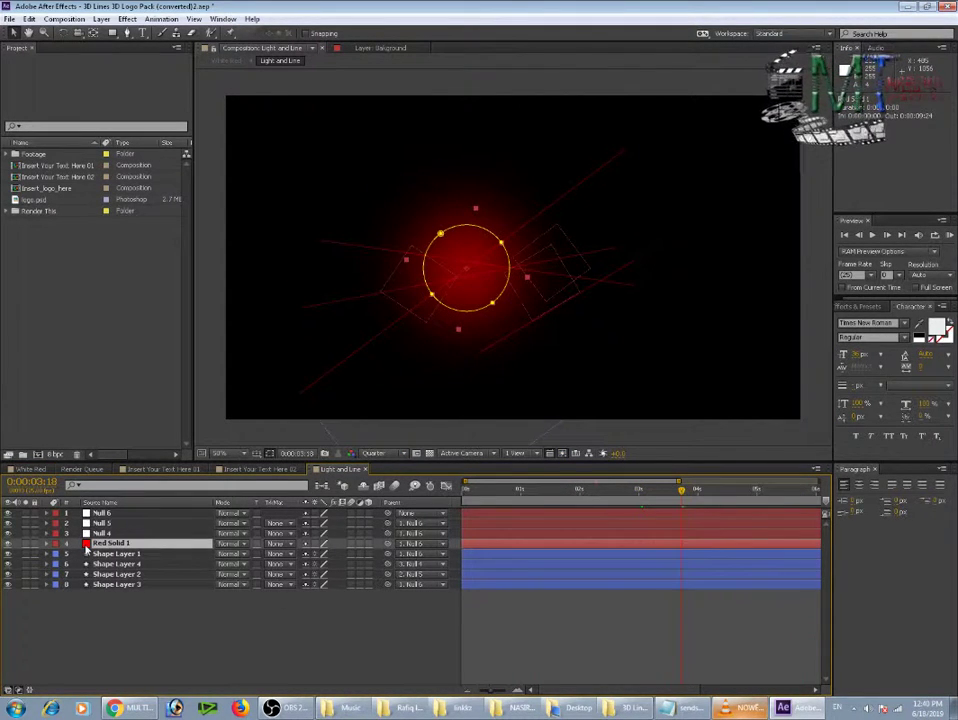
Step: Expand and collapse Red Solid 1's Mask 1 and Transform properties, then return to White Red
left_click(55, 543)
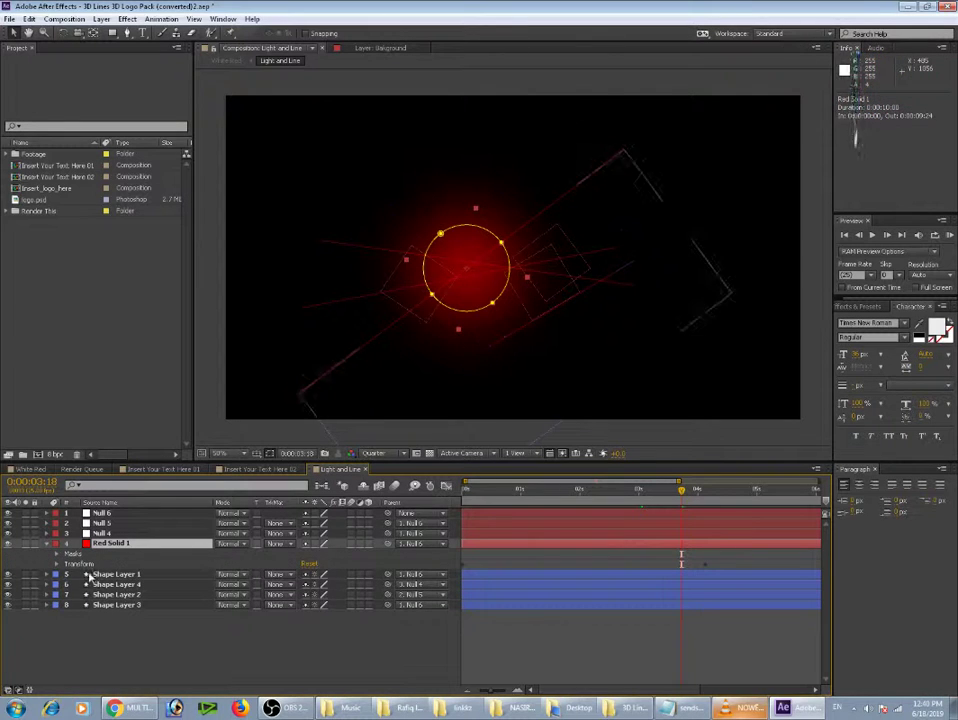
left_click(55, 561)
left_click(55, 554)
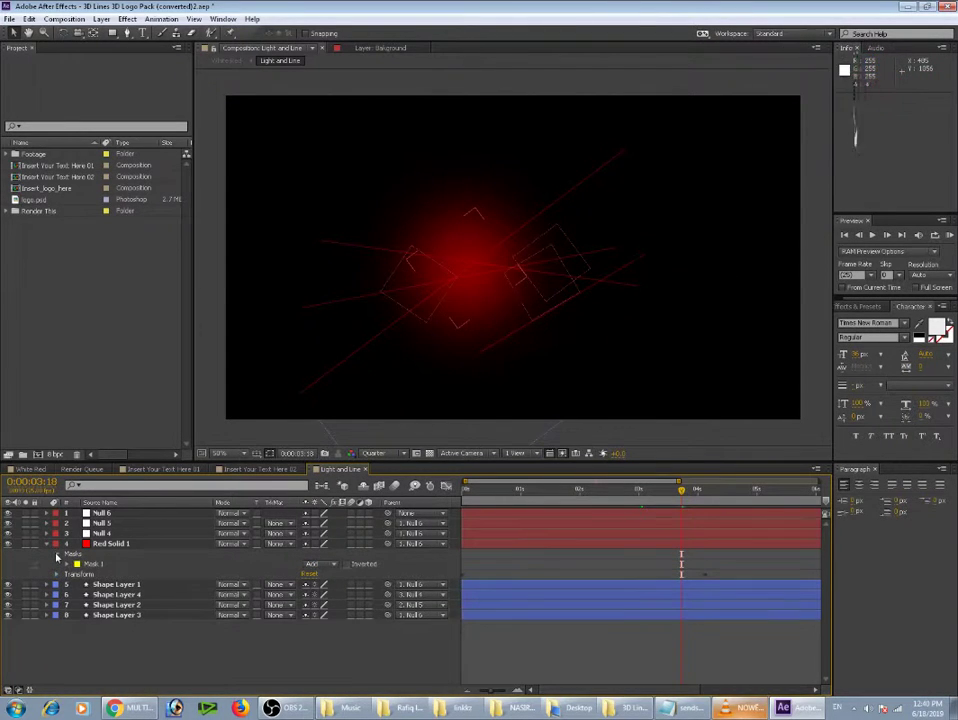
left_click(68, 565)
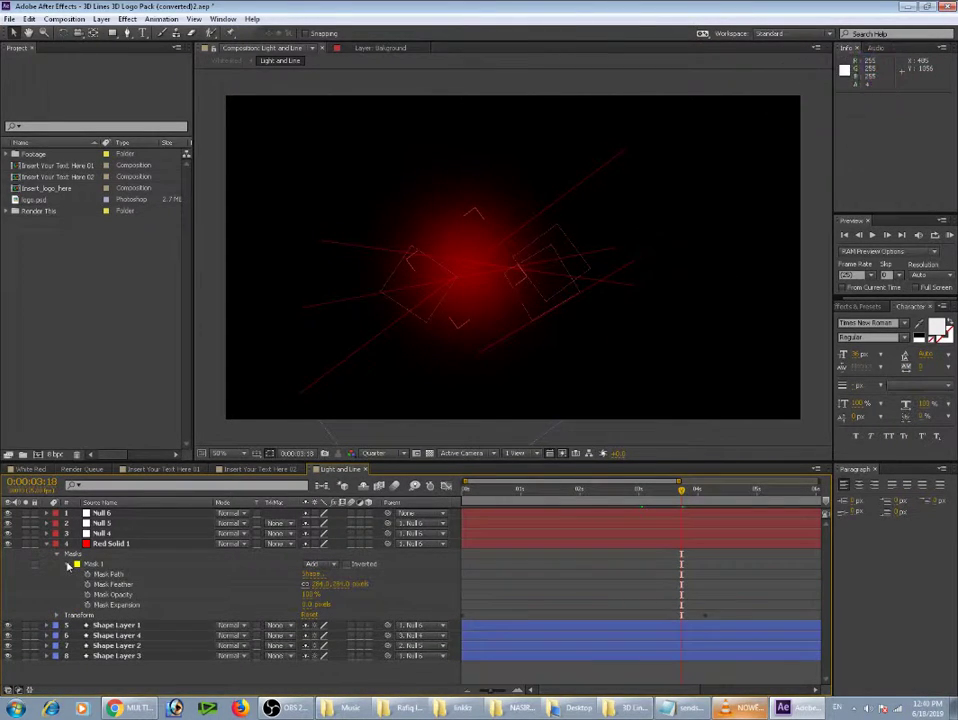
left_click(68, 565)
left_click(57, 575)
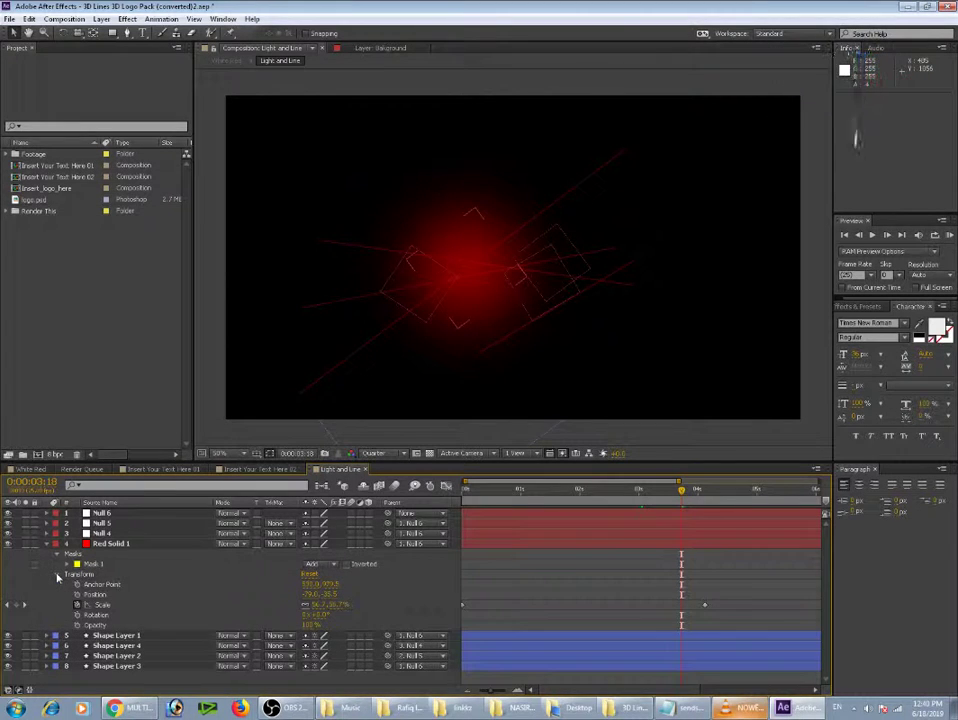
left_click(57, 575)
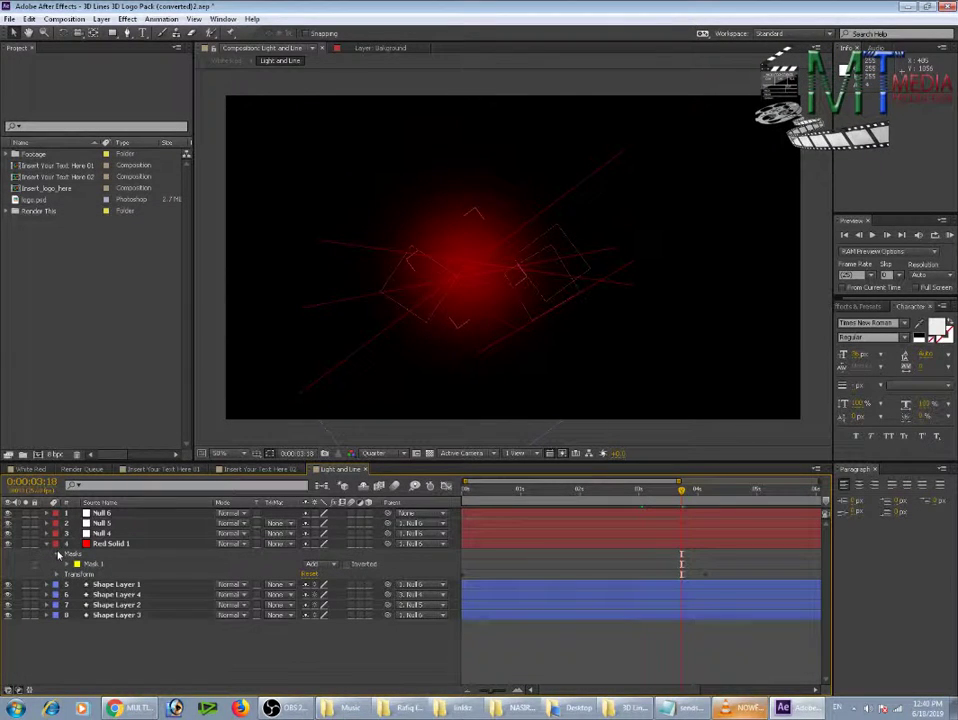
left_click(46, 543)
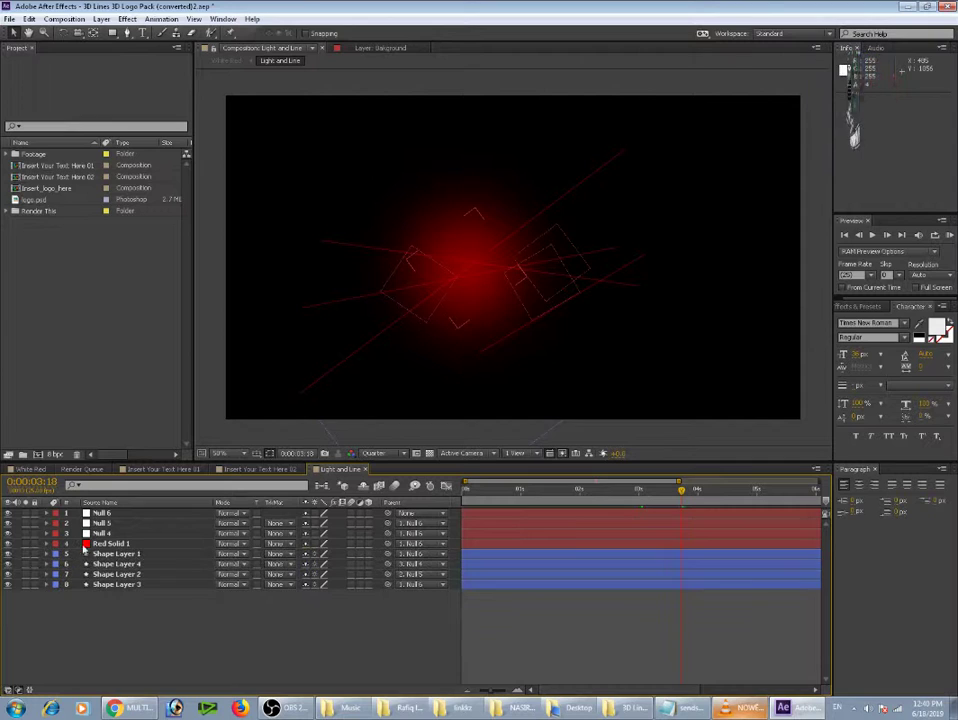
left_click(88, 545)
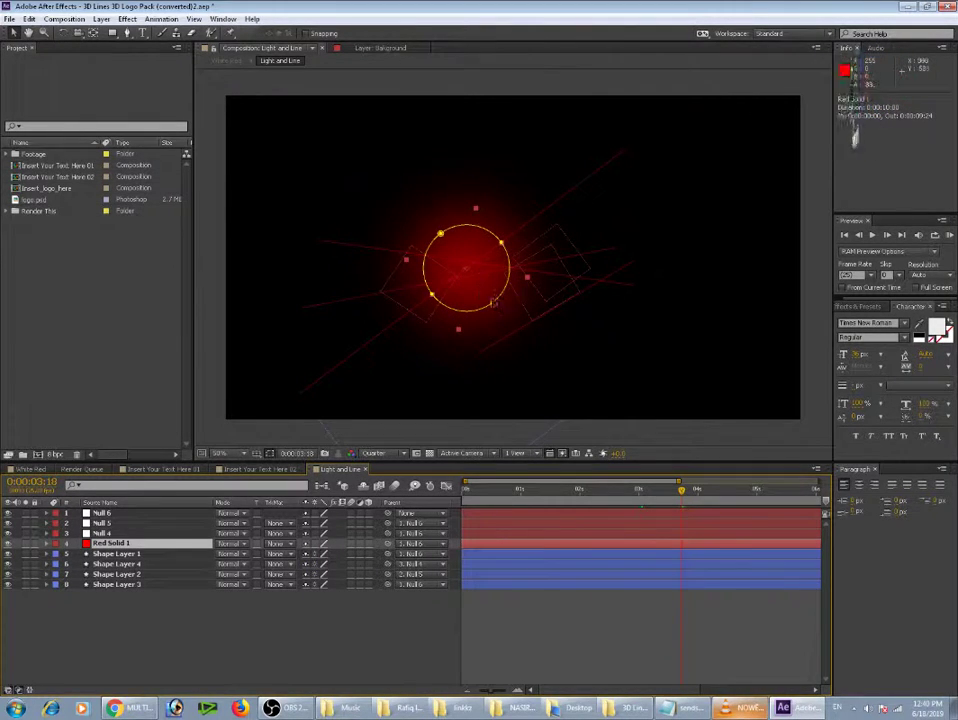
left_click(335, 50)
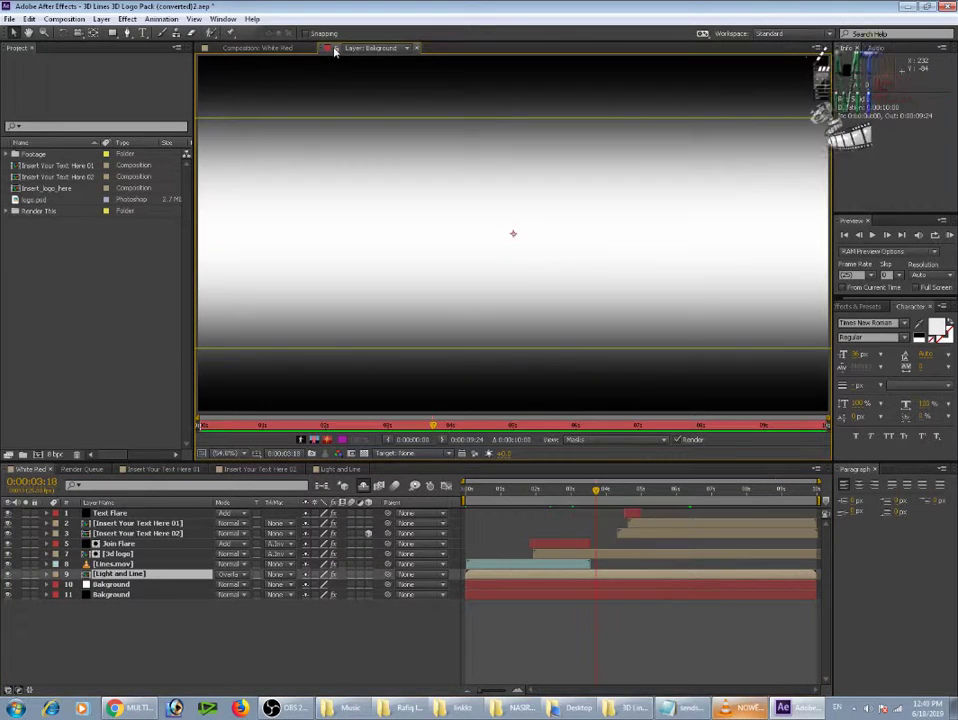
left_click(268, 49)
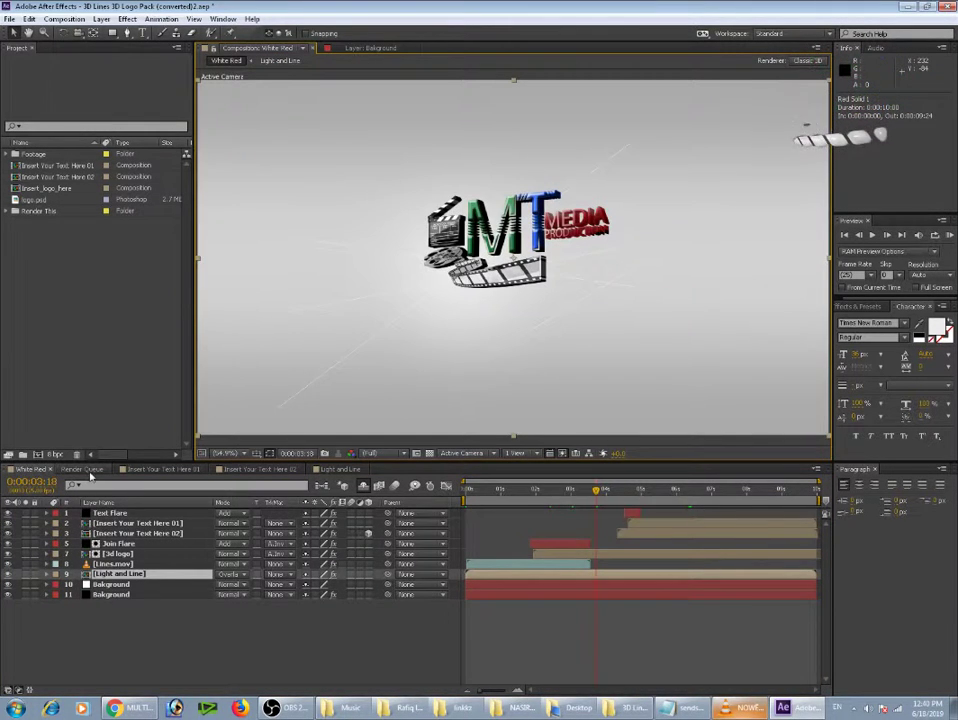
left_click(82, 469)
left_click(30, 469)
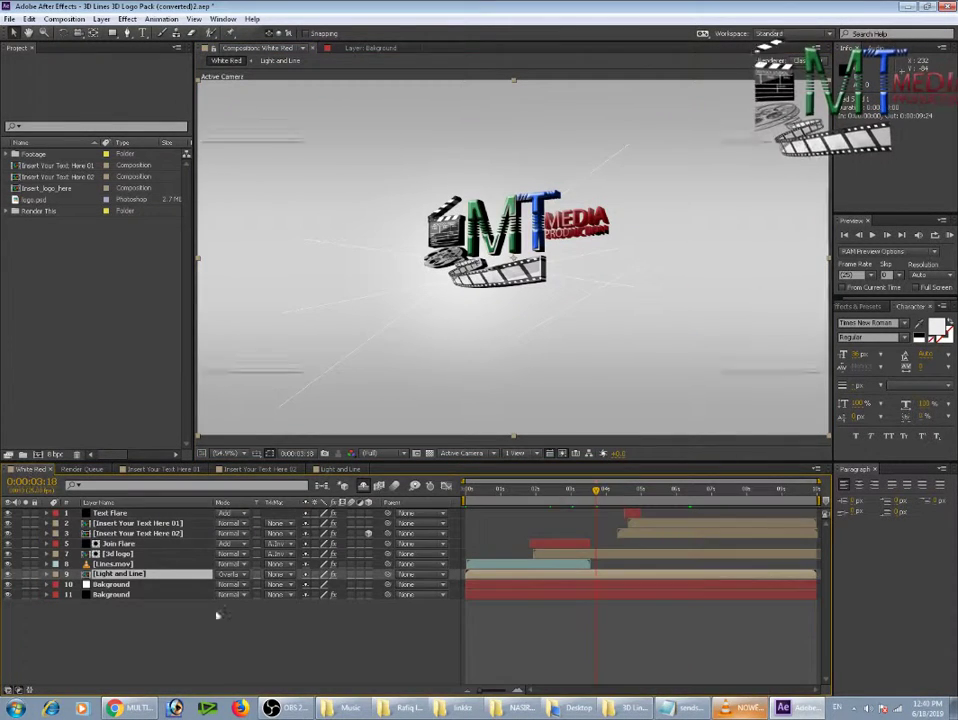
left_click(112, 564)
left_click(115, 553)
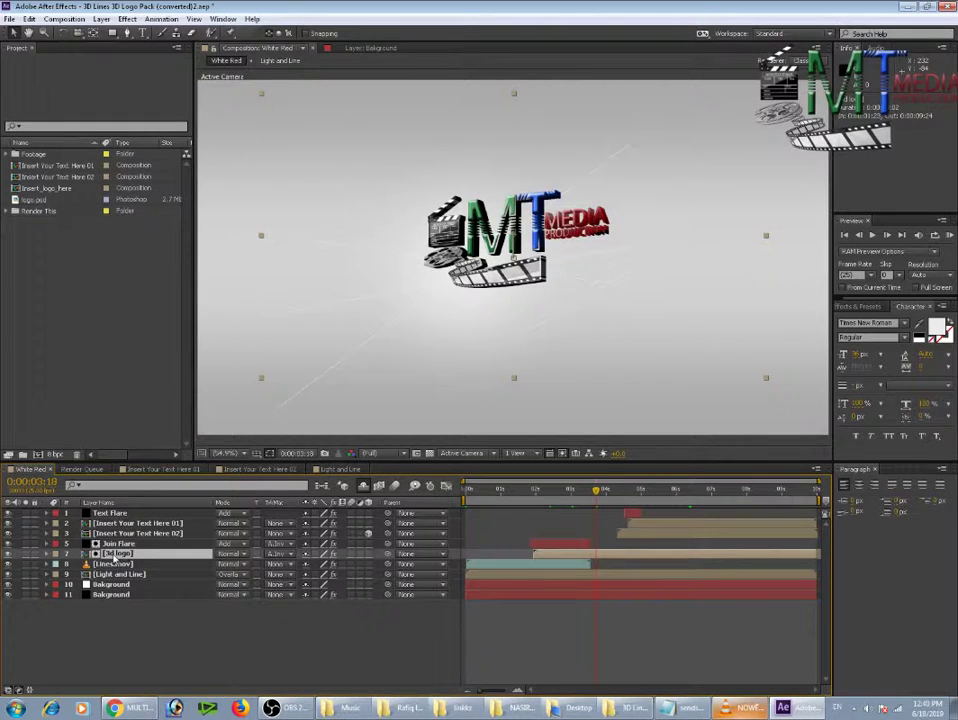
double_click(116, 553)
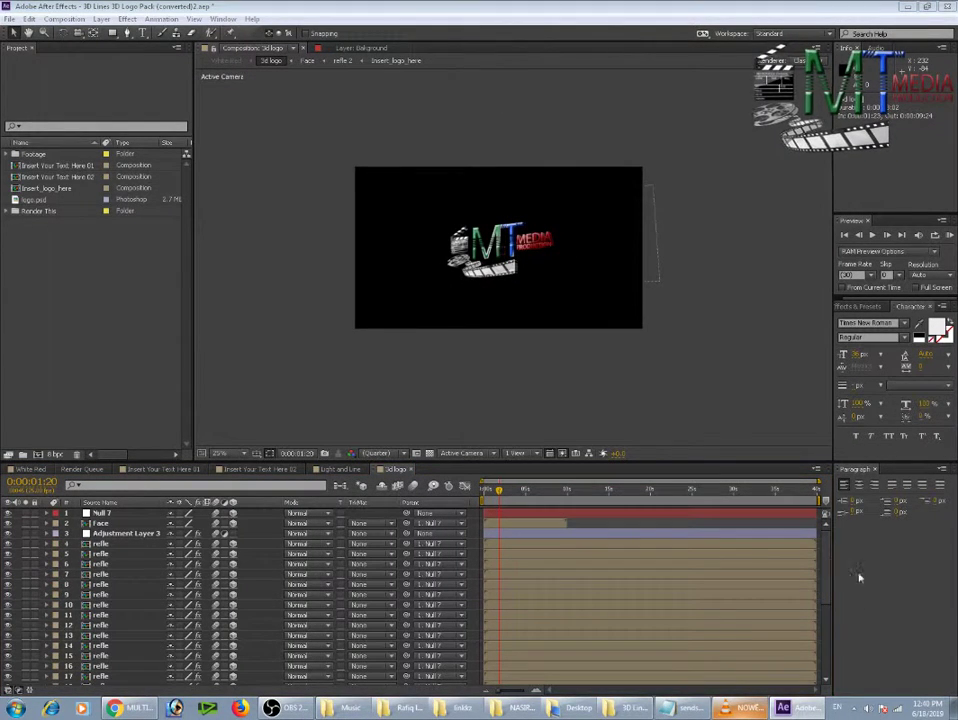
scroll(826, 656, "down", 1)
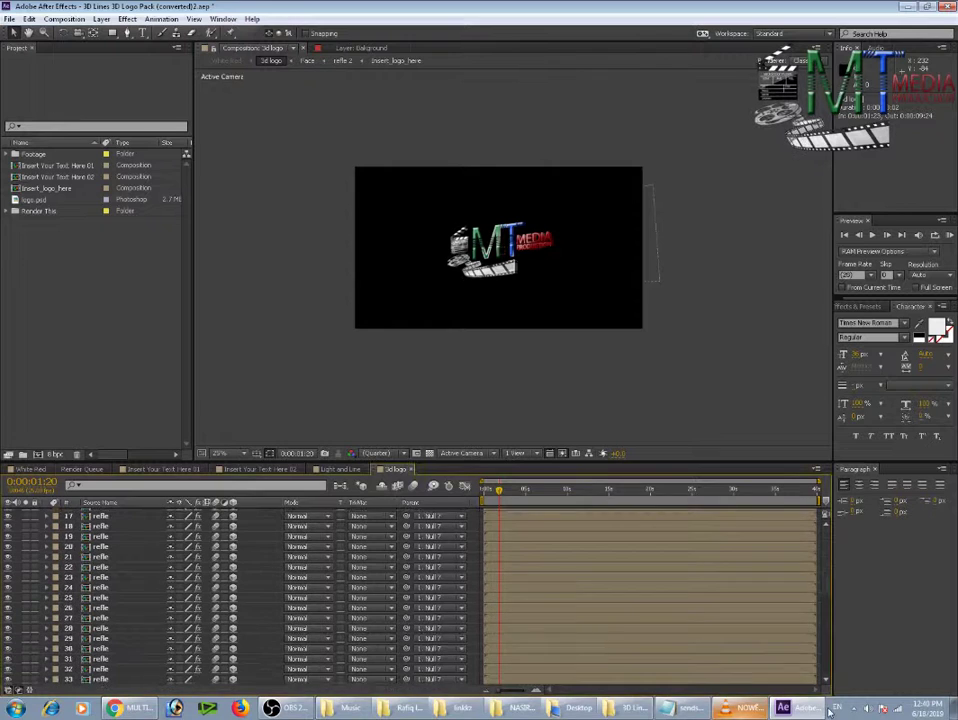
left_click(164, 636)
left_click(92, 598)
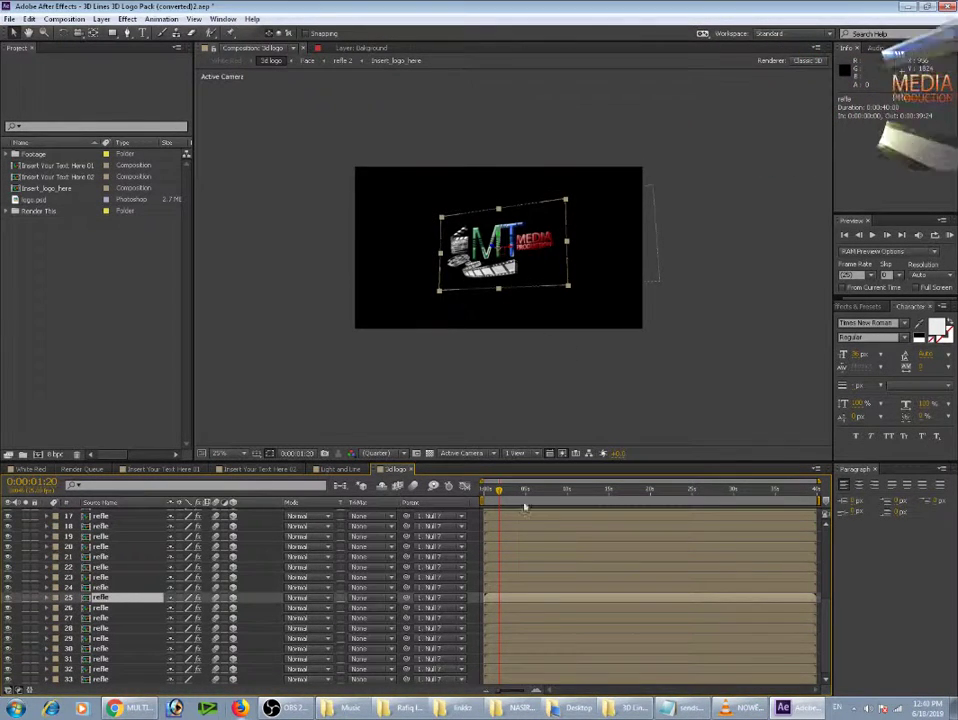
mouse_move(524, 490)
left_mouse_down()
mouse_move(625, 502)
mouse_move(543, 541)
left_mouse_up()
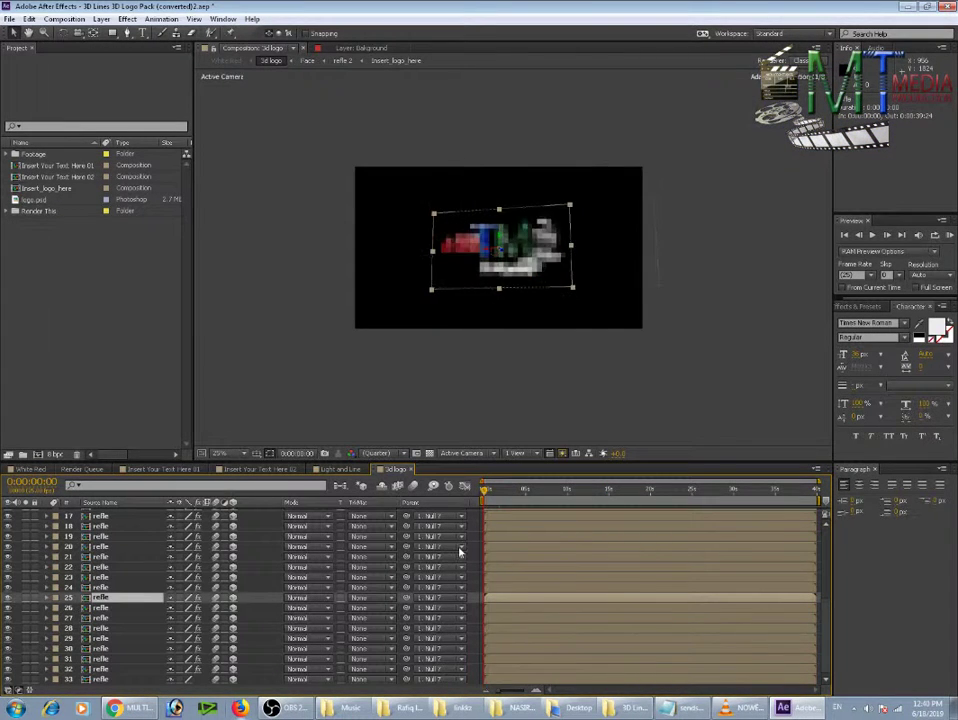
left_click_drag(543, 541, 837, 551)
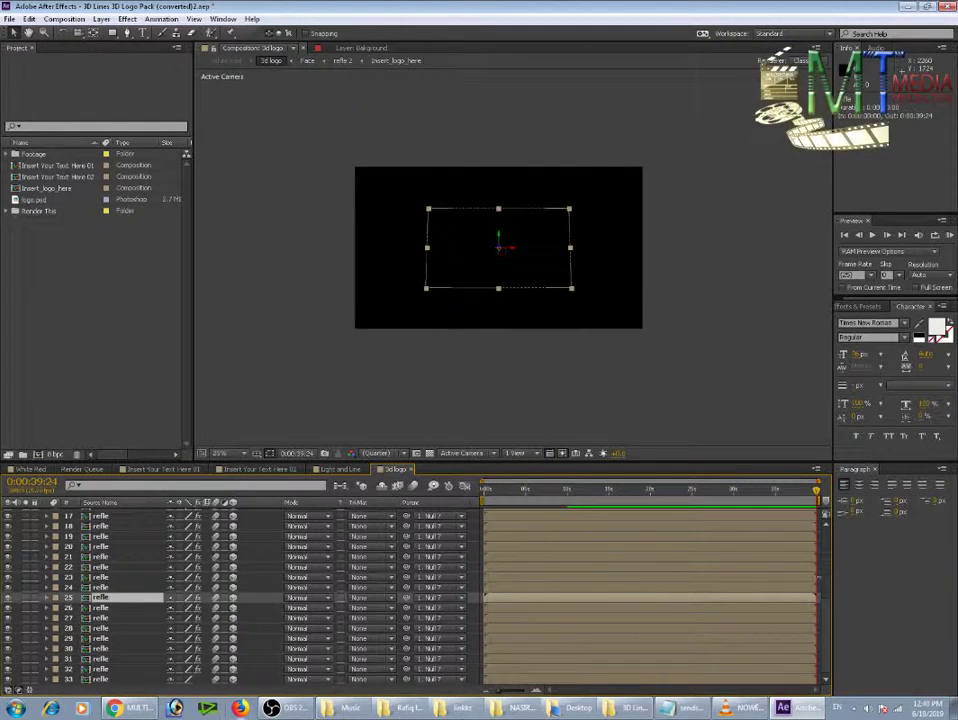
scroll(115, 560, "up", 5)
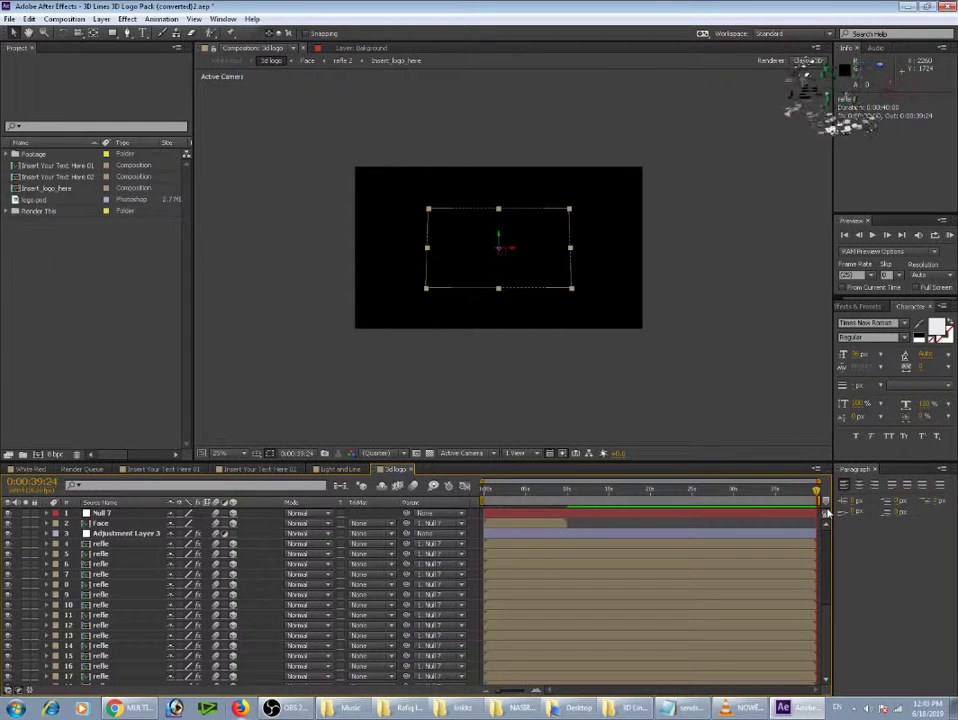
left_click(93, 545)
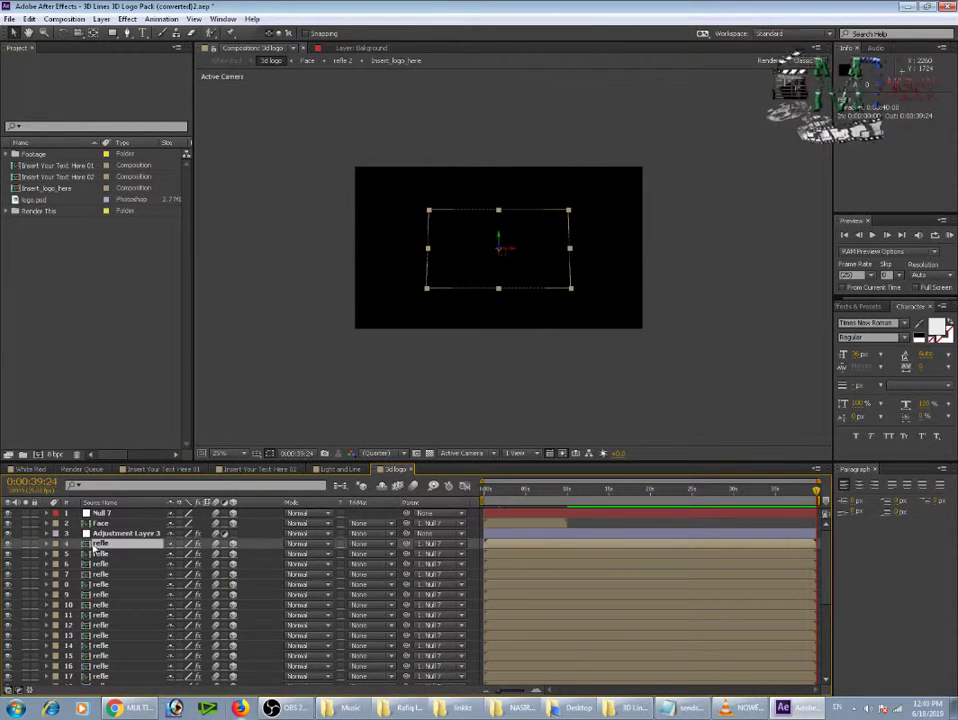
Step: Preview the reflle precomp's logo animation, then scrub the 3d logo comp and close both tabs
double_click(93, 545)
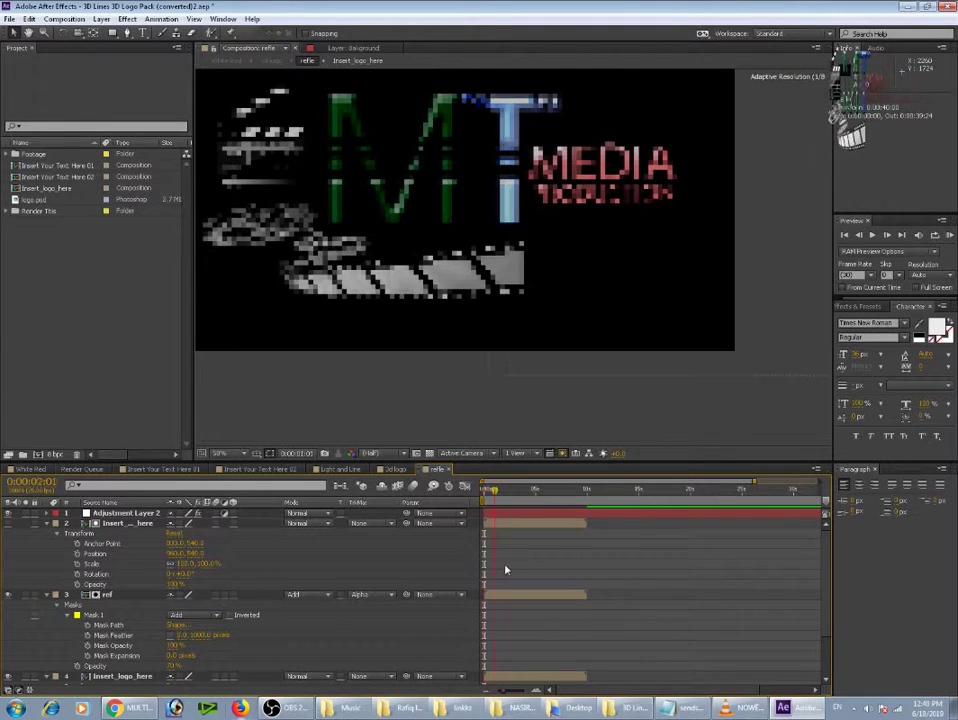
left_click_drag(505, 569, 505, 594)
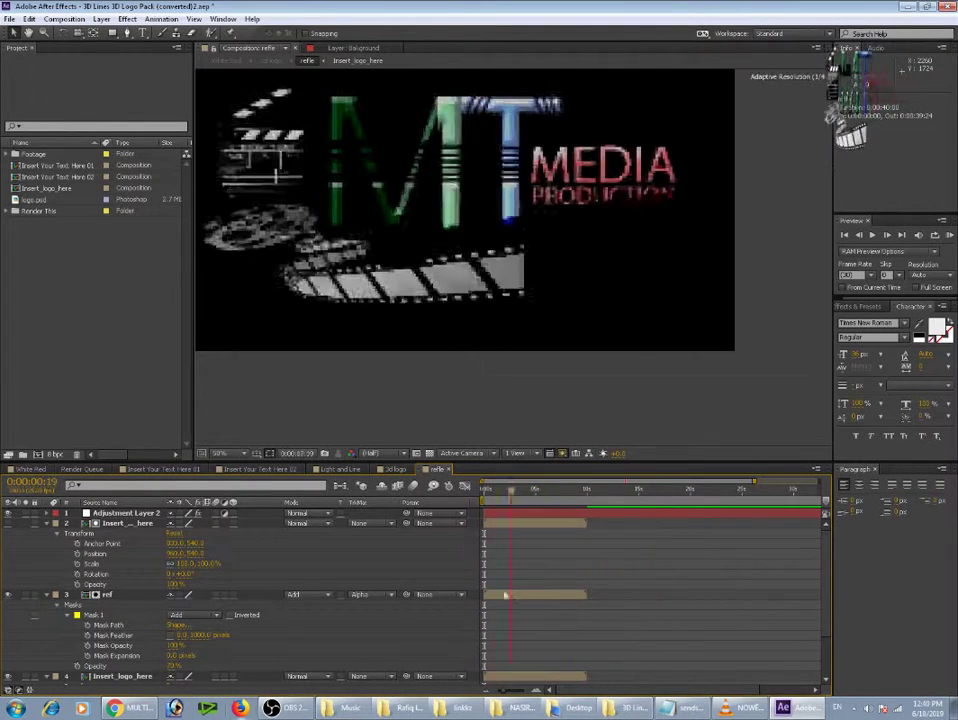
key("space")
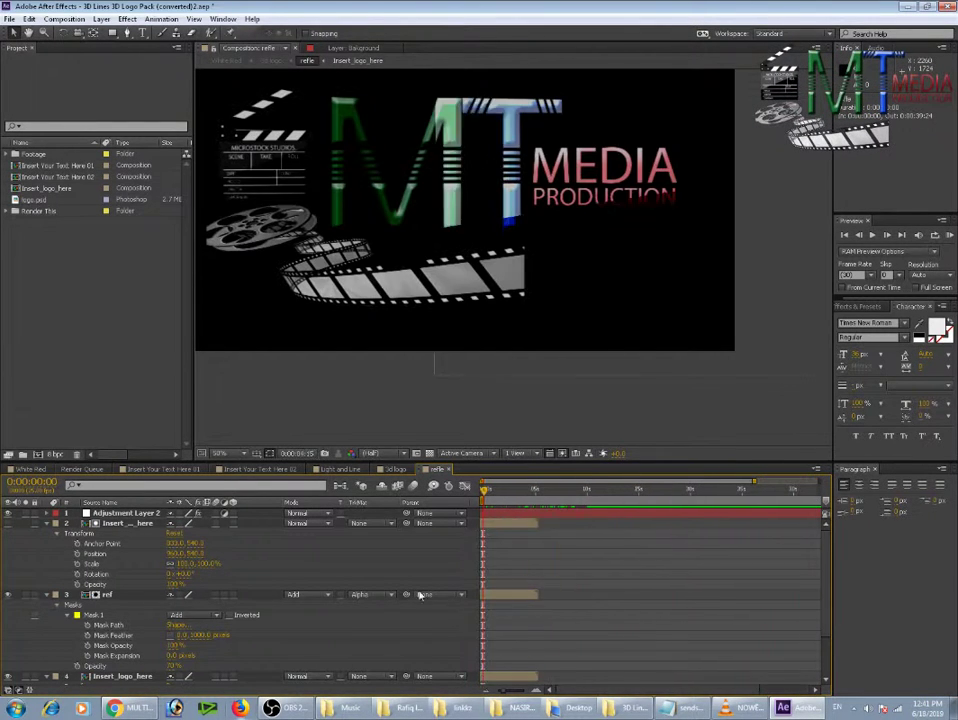
left_click(450, 469)
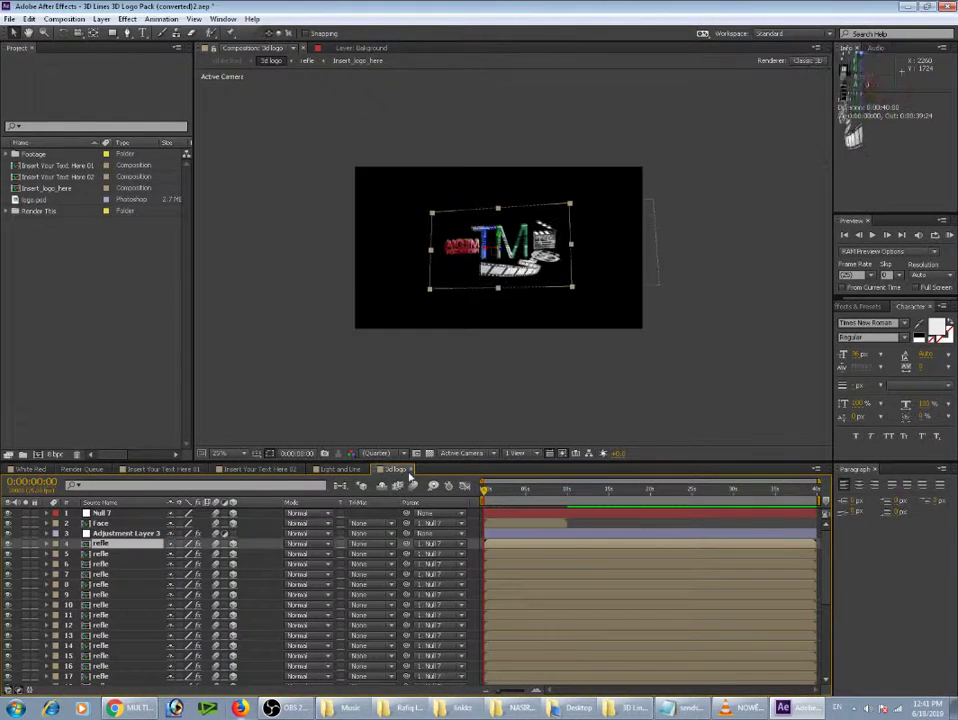
mouse_move(485, 489)
left_mouse_down()
mouse_move(601, 518)
mouse_move(760, 538)
left_mouse_up()
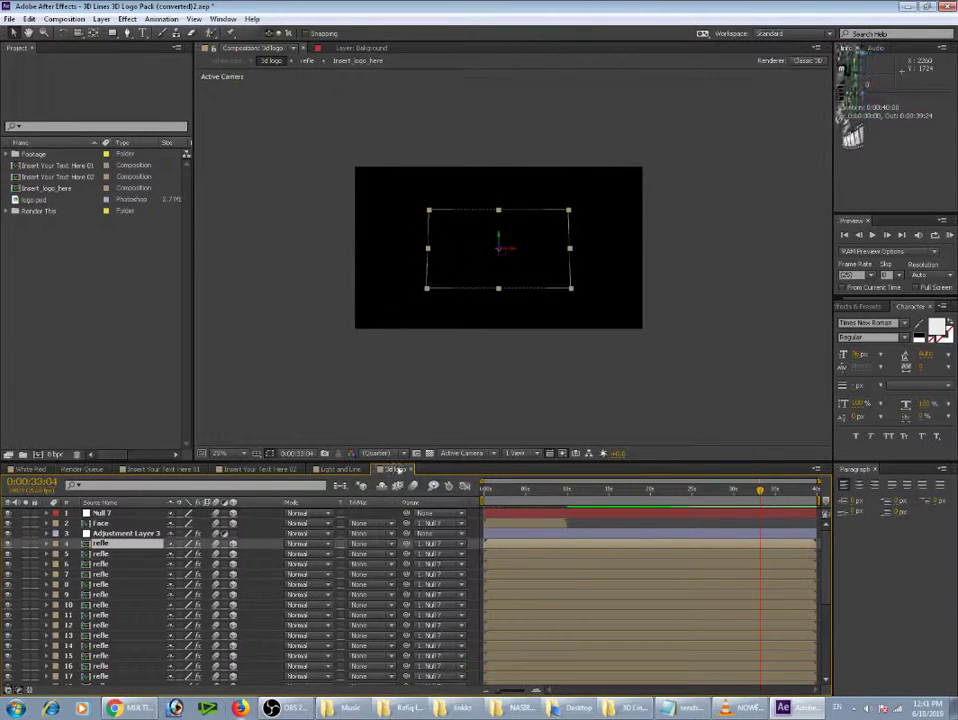
left_click(410, 471)
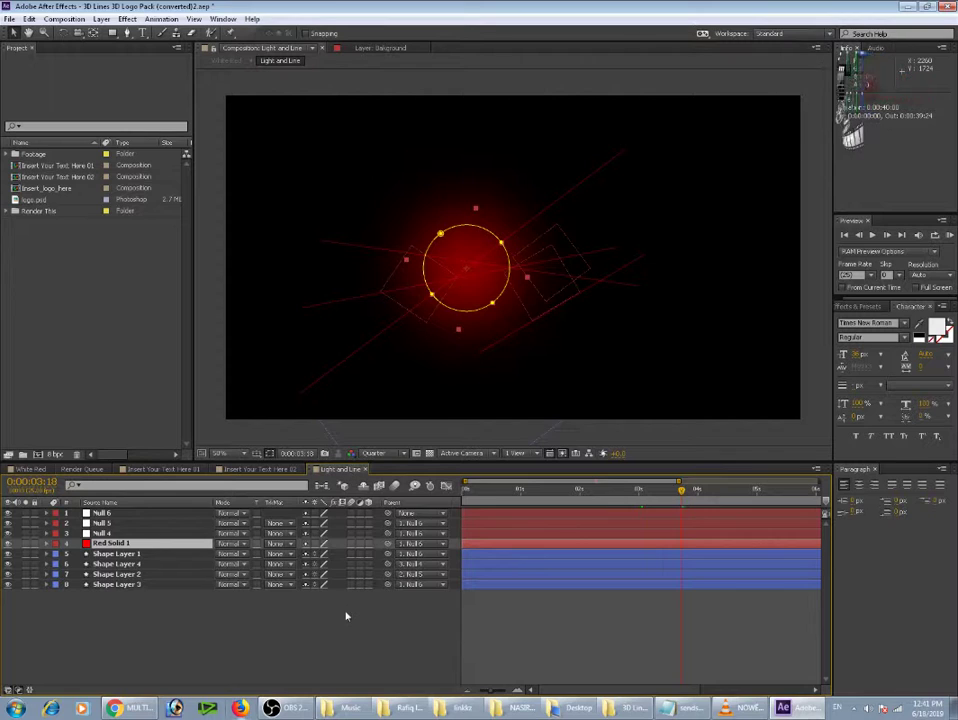
Step: Close the Light and Line, Insert Your Text Here 02/01 and Render Queue tabs, returning to White Red
left_click(365, 469)
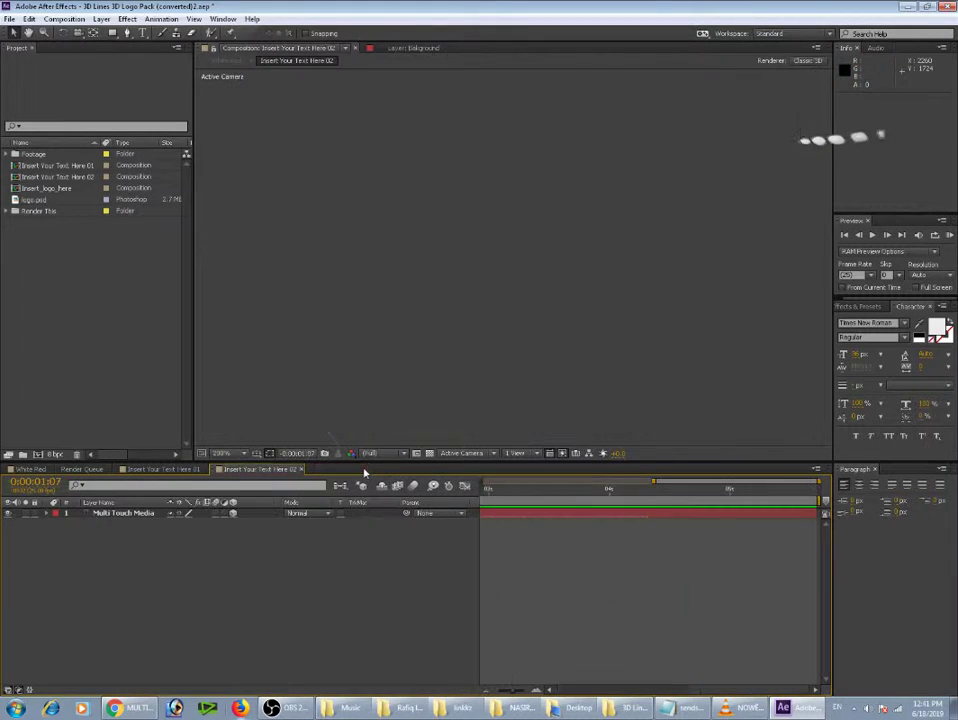
left_click(302, 469)
left_click(203, 469)
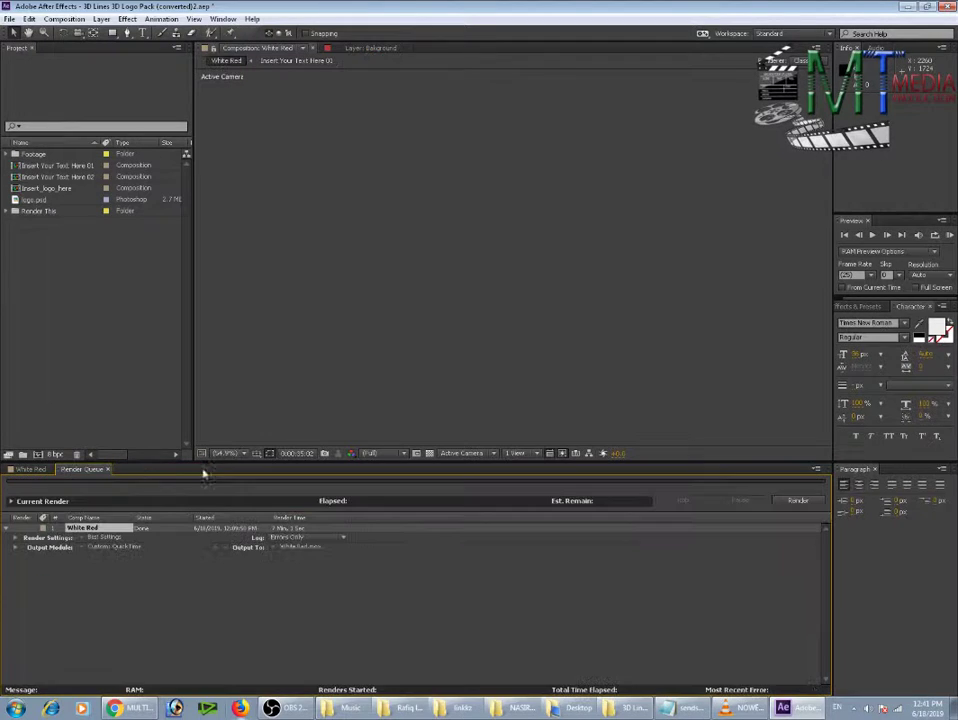
left_click(107, 469)
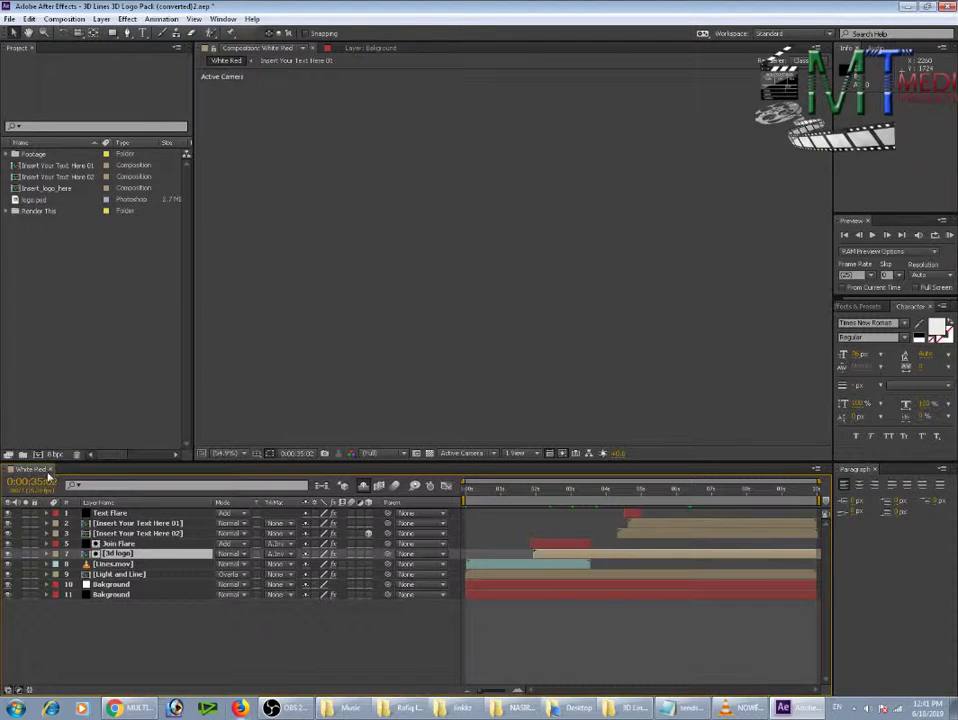
left_click(175, 657)
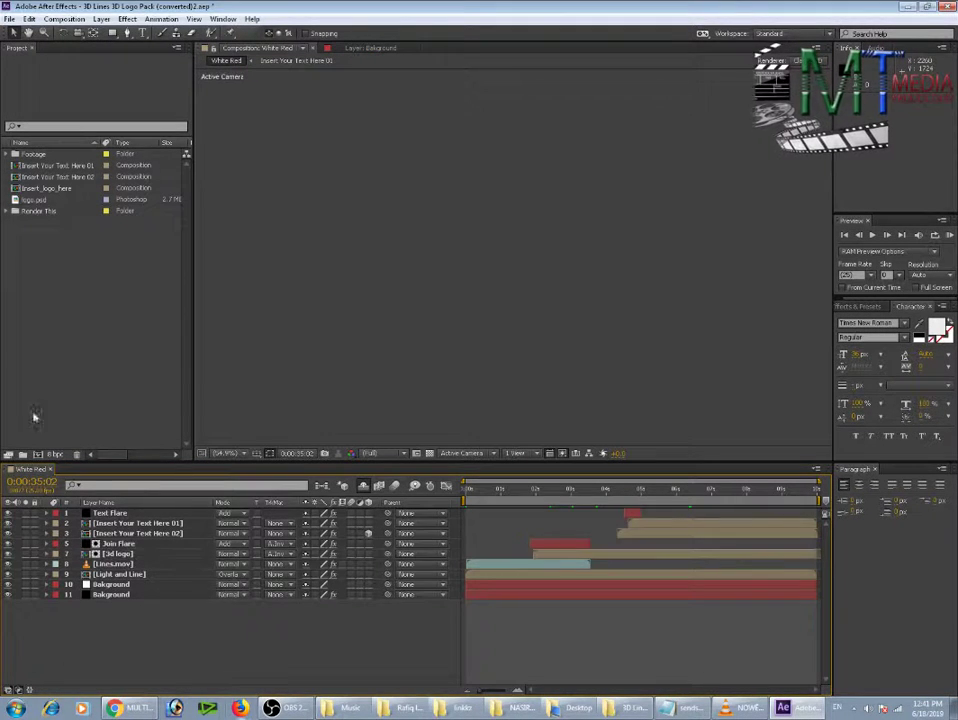
left_click(63, 19)
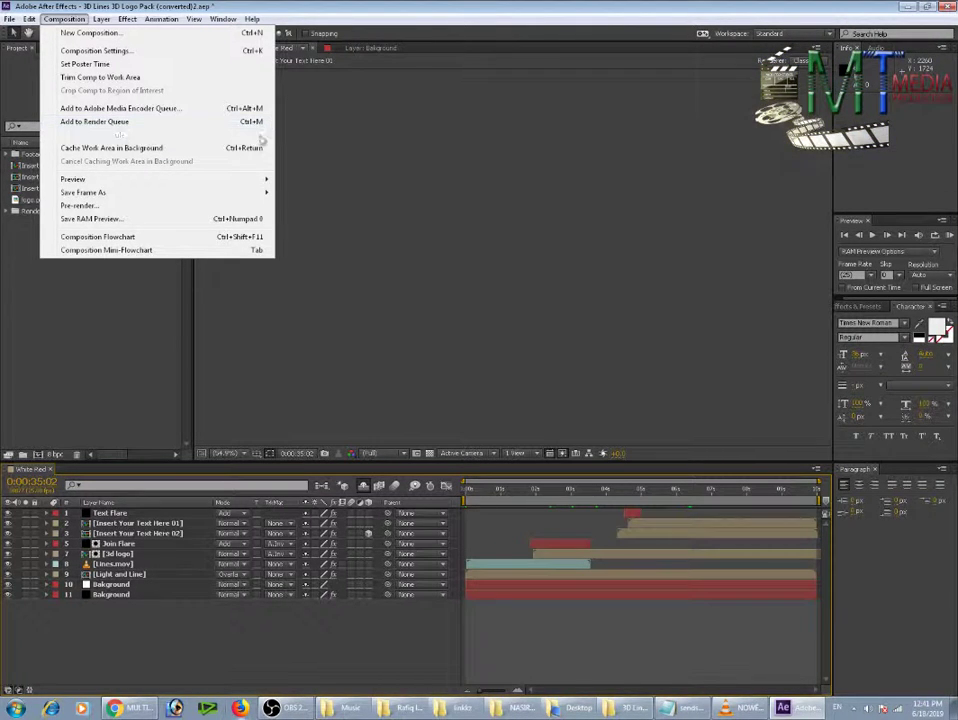
Step: Queue White Red again with a QuickTime, RGB + Alpha, Animation codec output module
left_click(258, 122)
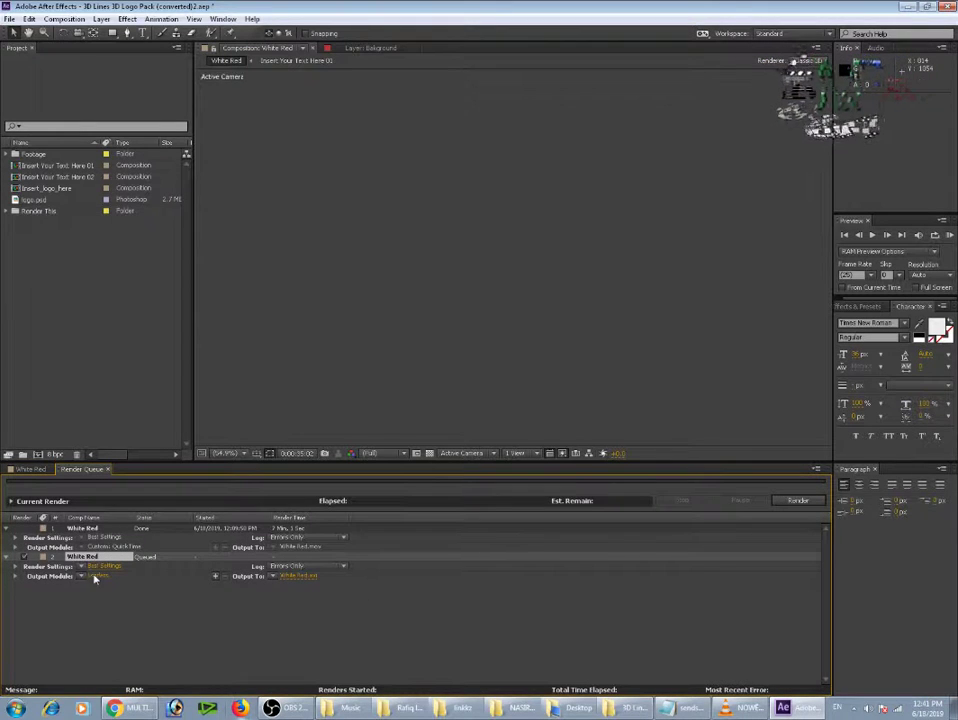
left_click(97, 577)
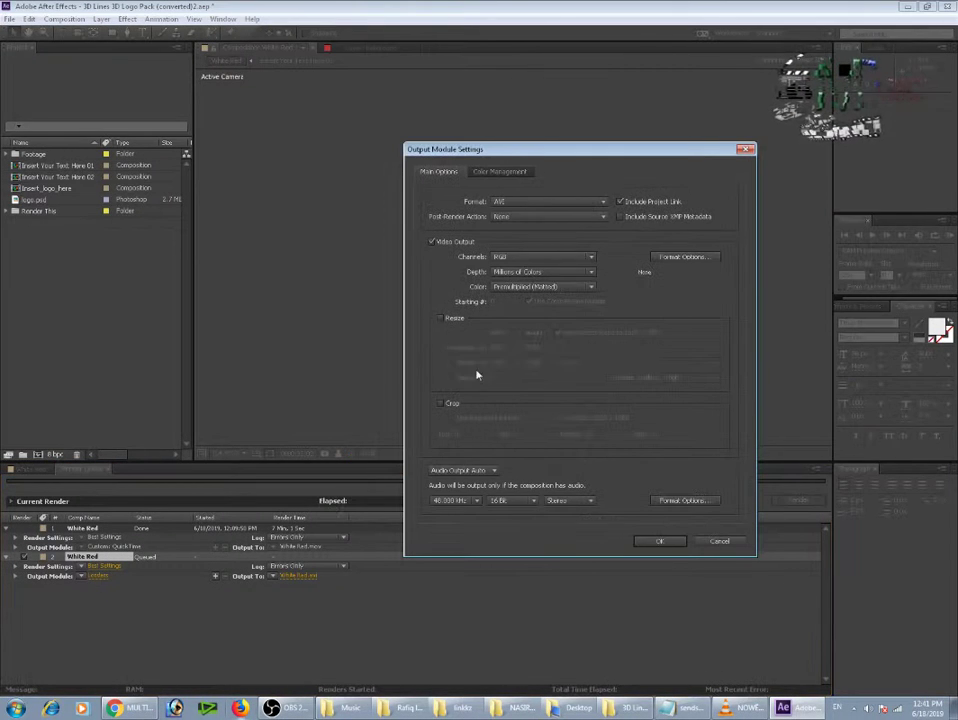
left_click_drag(546, 146, 400, 133)
left_click(400, 188)
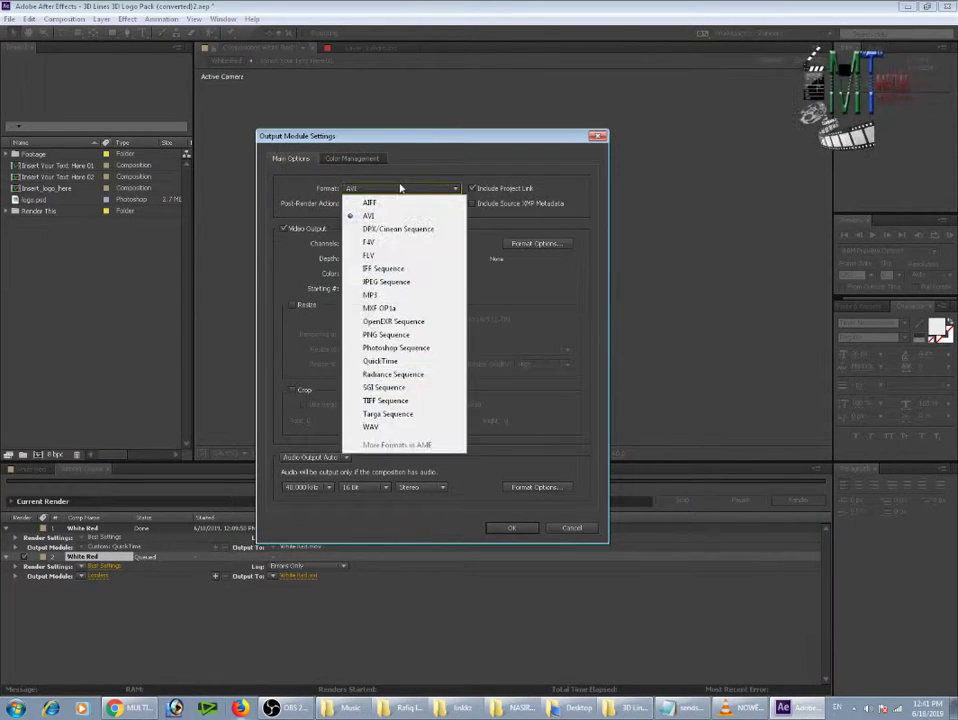
left_click(373, 362)
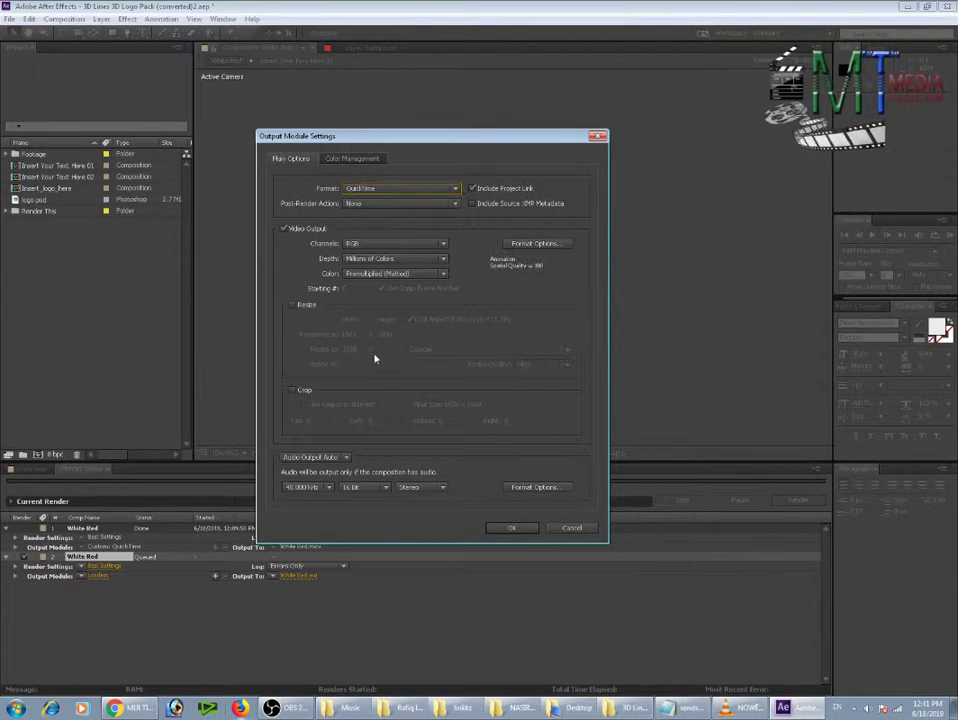
left_click(387, 246)
left_click(380, 285)
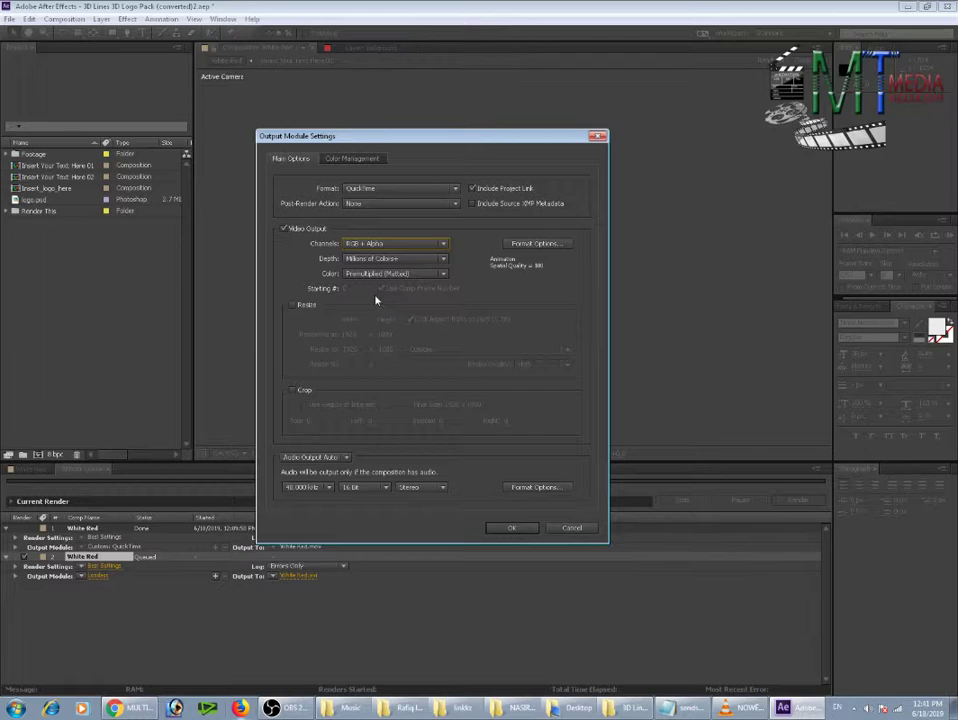
left_click(536, 243)
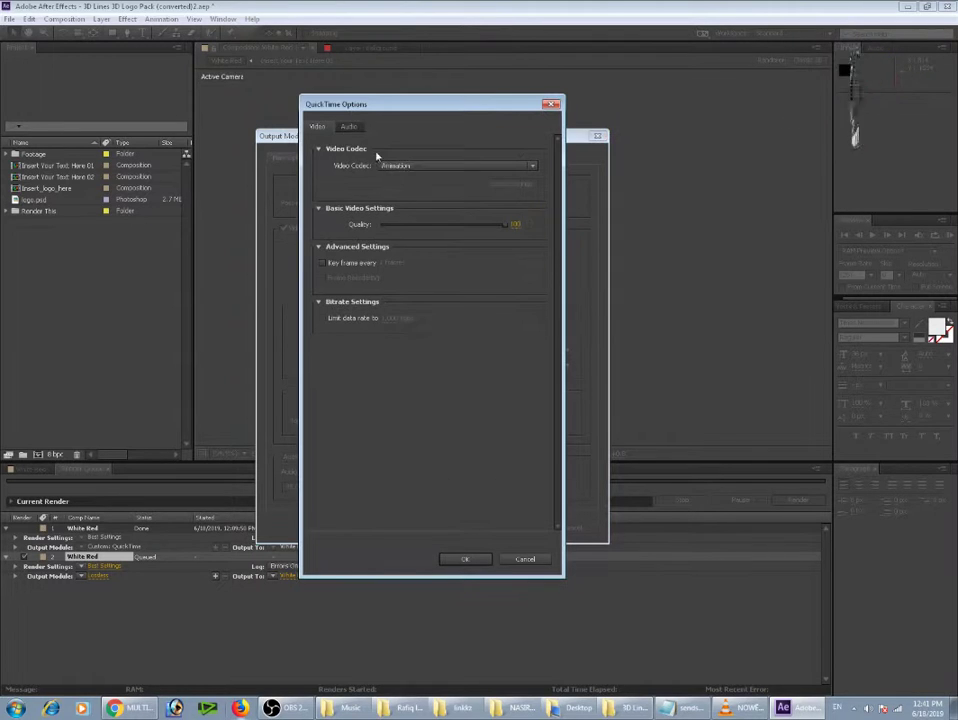
left_click(463, 560)
left_click(557, 528)
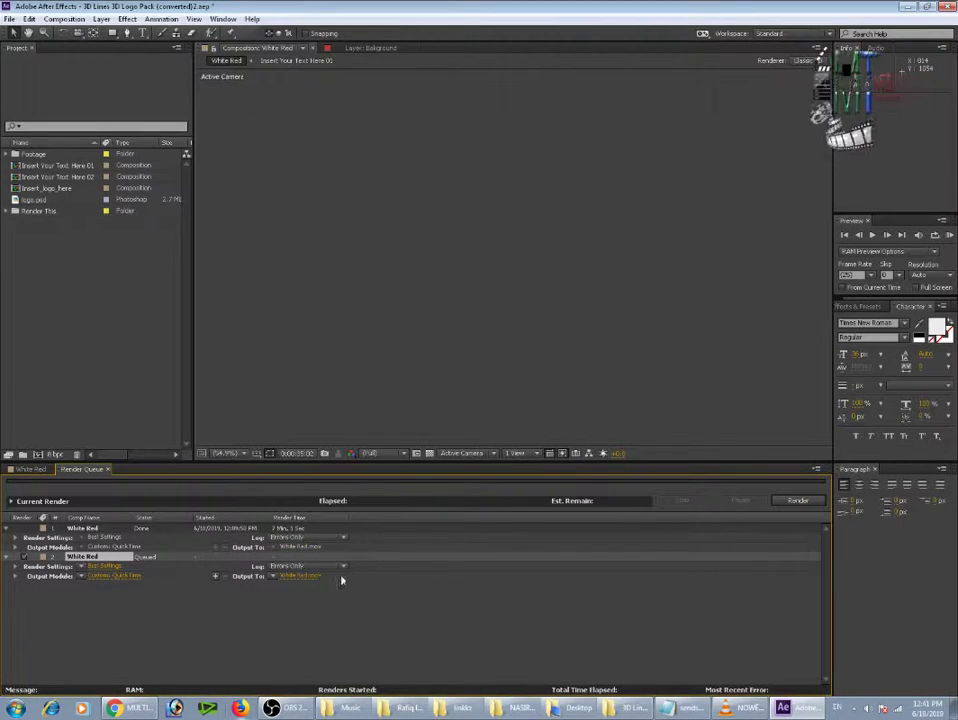
Step: Append 'ffff' to the output movie's file name and save it to the Desktop
left_click(312, 578)
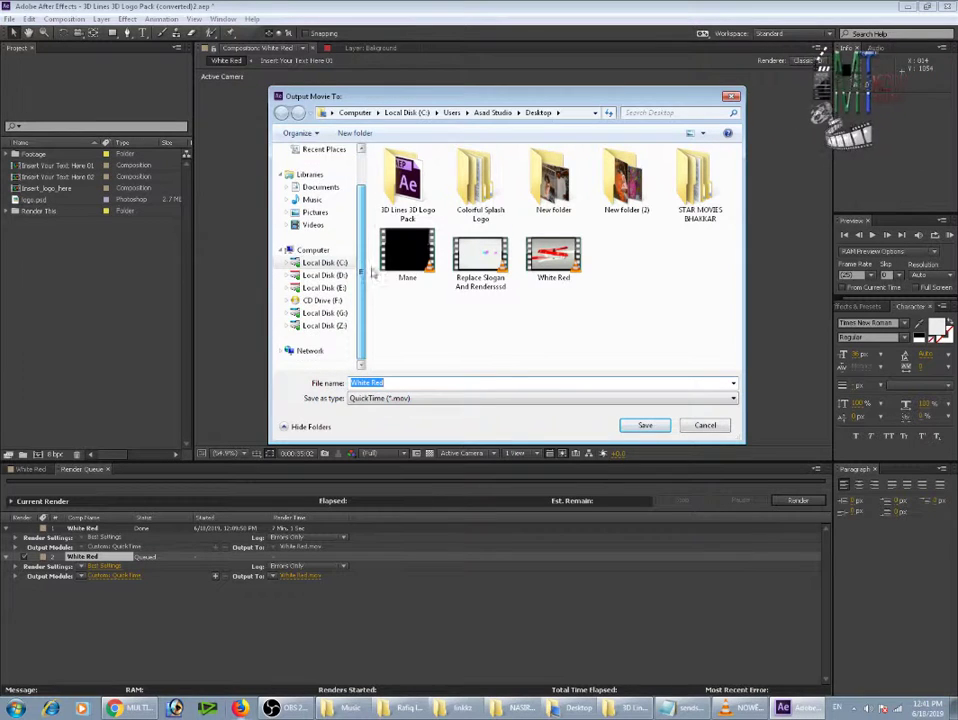
left_click(430, 382)
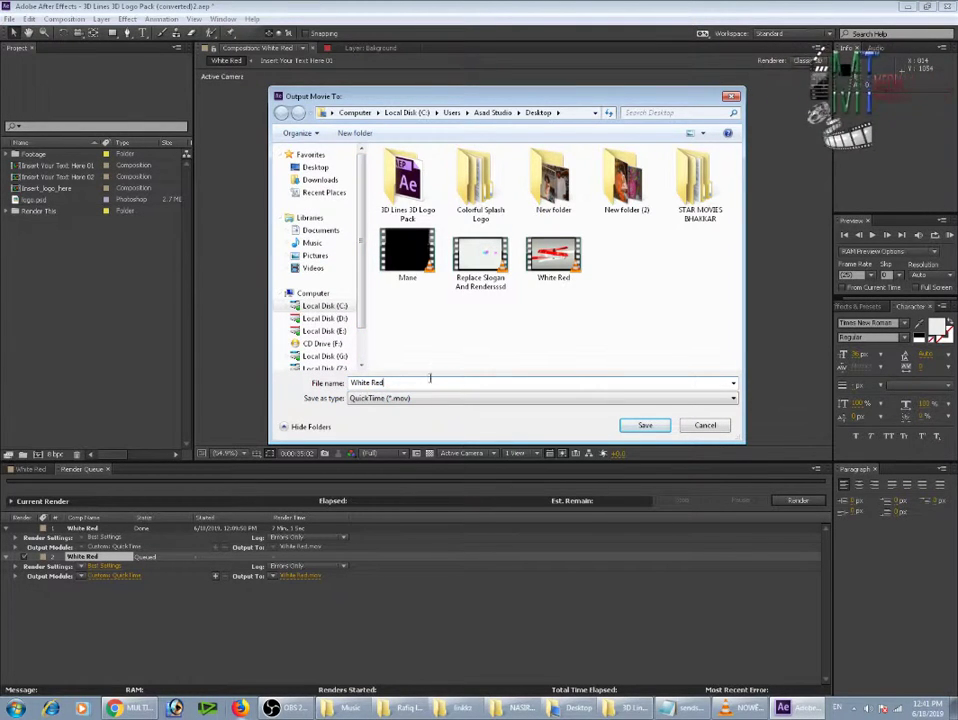
type("ffff")
left_click(646, 426)
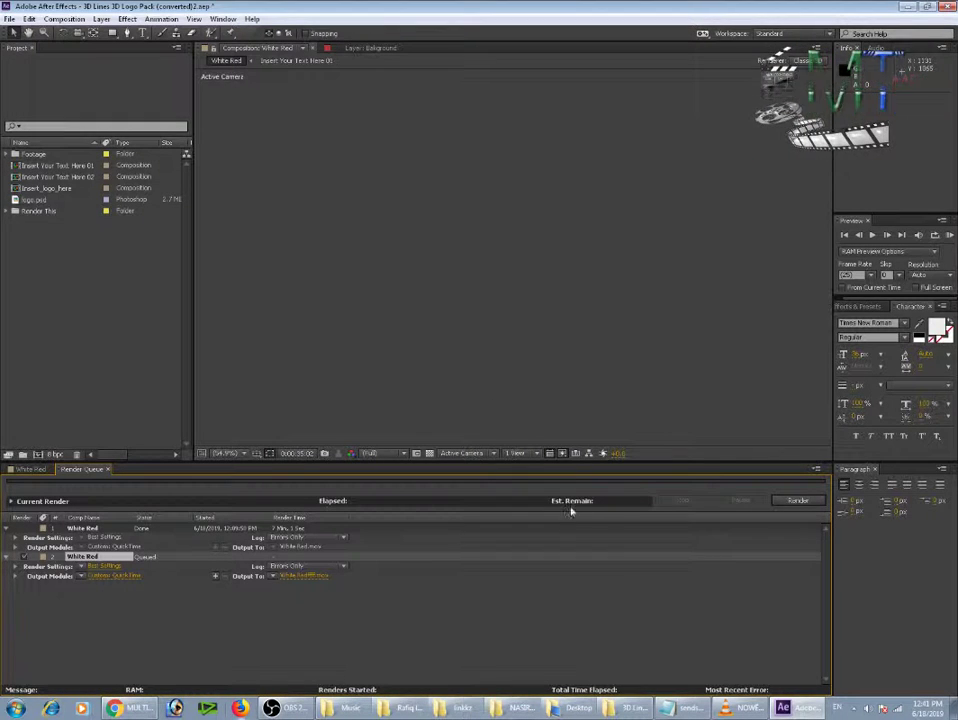
Step: Start rendering the White Red item, then stop it after about 28 seconds
left_click(797, 501)
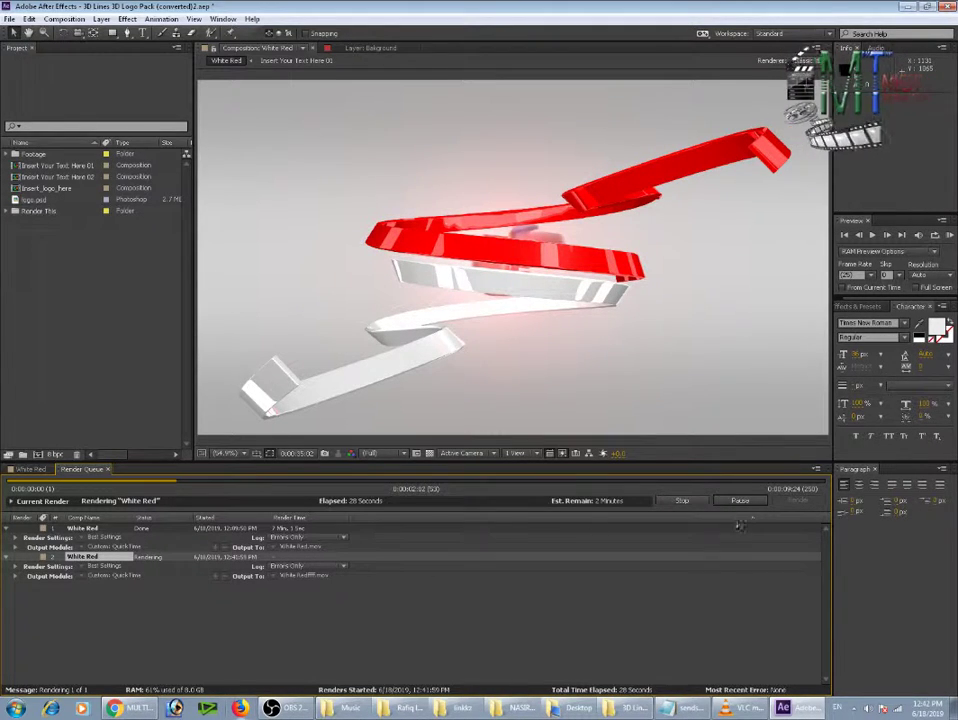
left_click(685, 502)
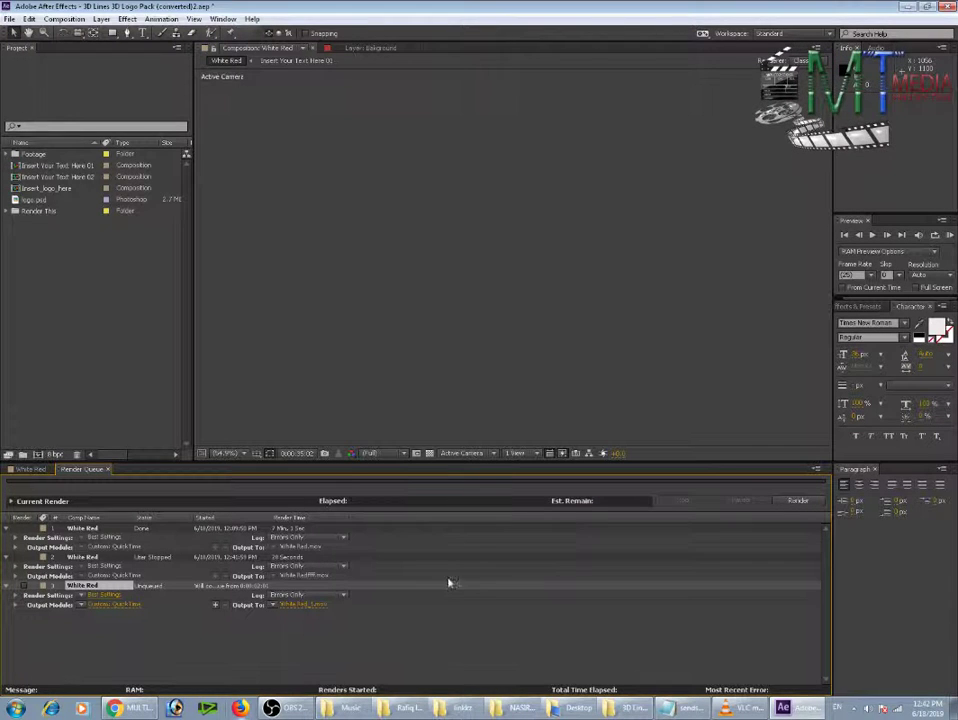
Step: Switch to the YouTube channel page in Chrome, then bring OBS Studio to the front
left_click(150, 710)
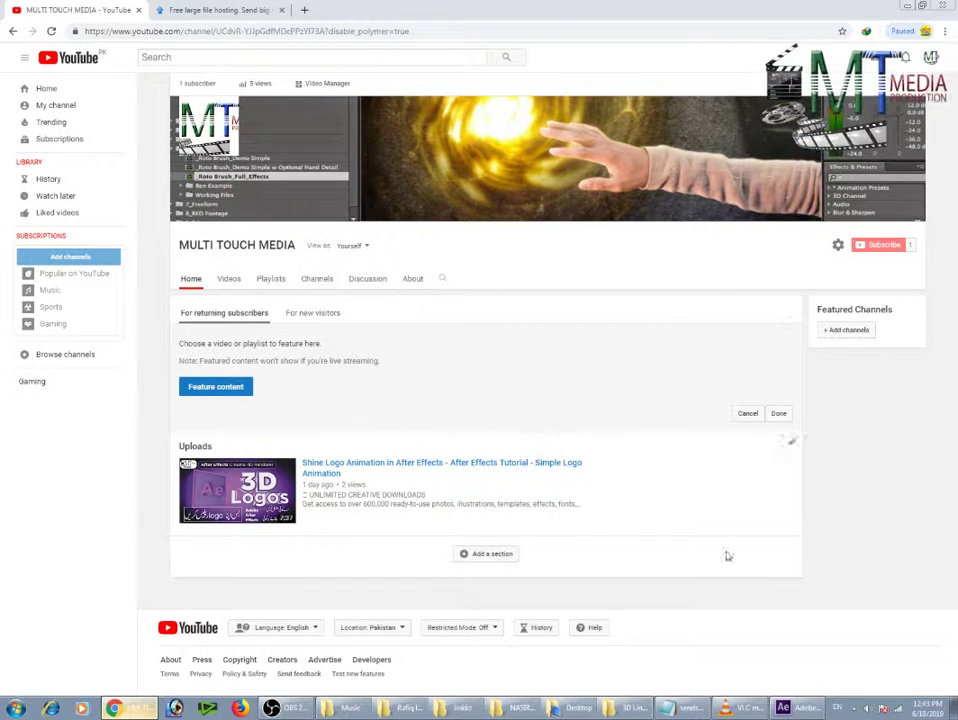
left_click(292, 707)
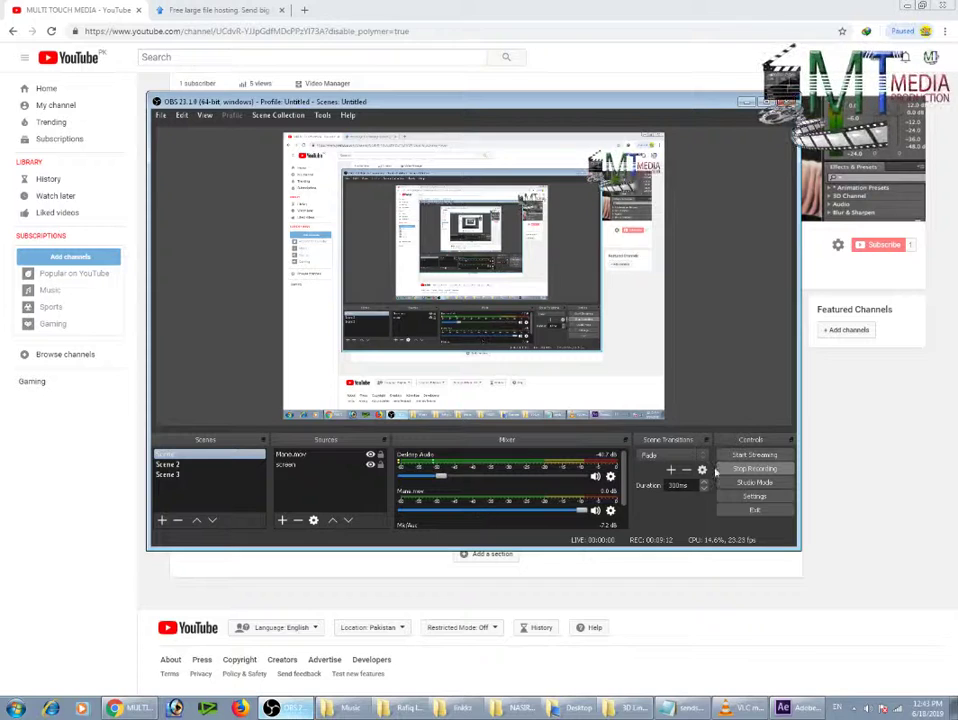